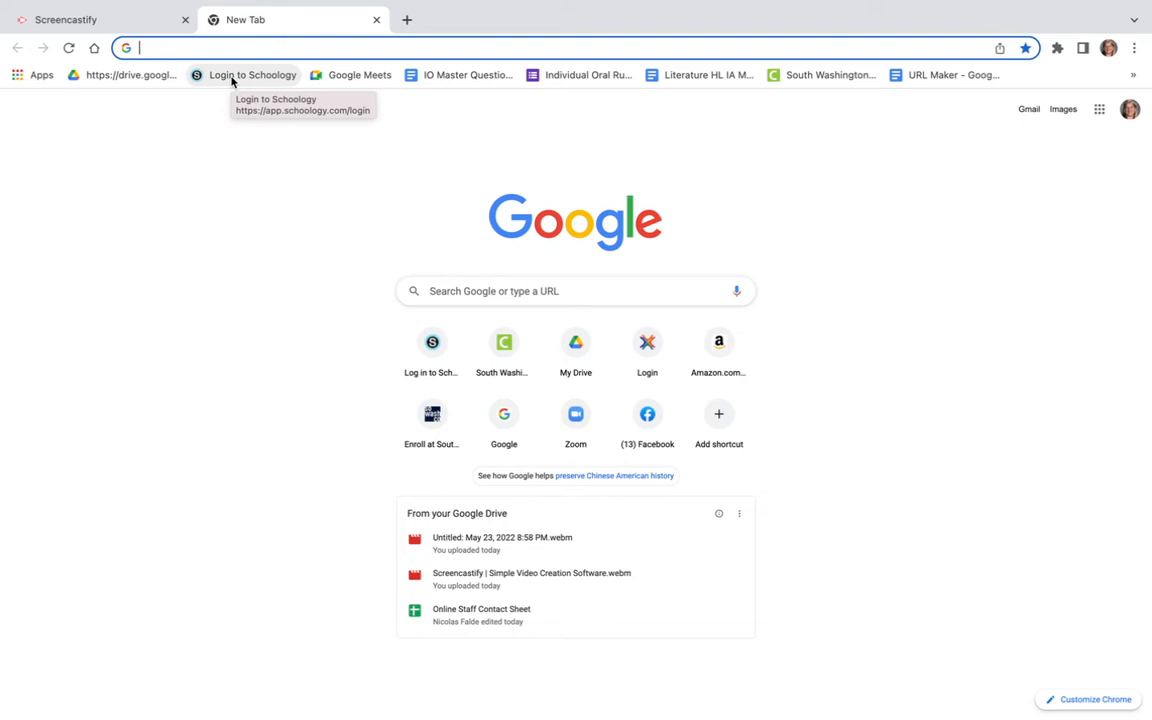
- Sign in to Schoology and open the WGT IB Eng HL YR2 C course for hours 01 and 05
click(232, 79)
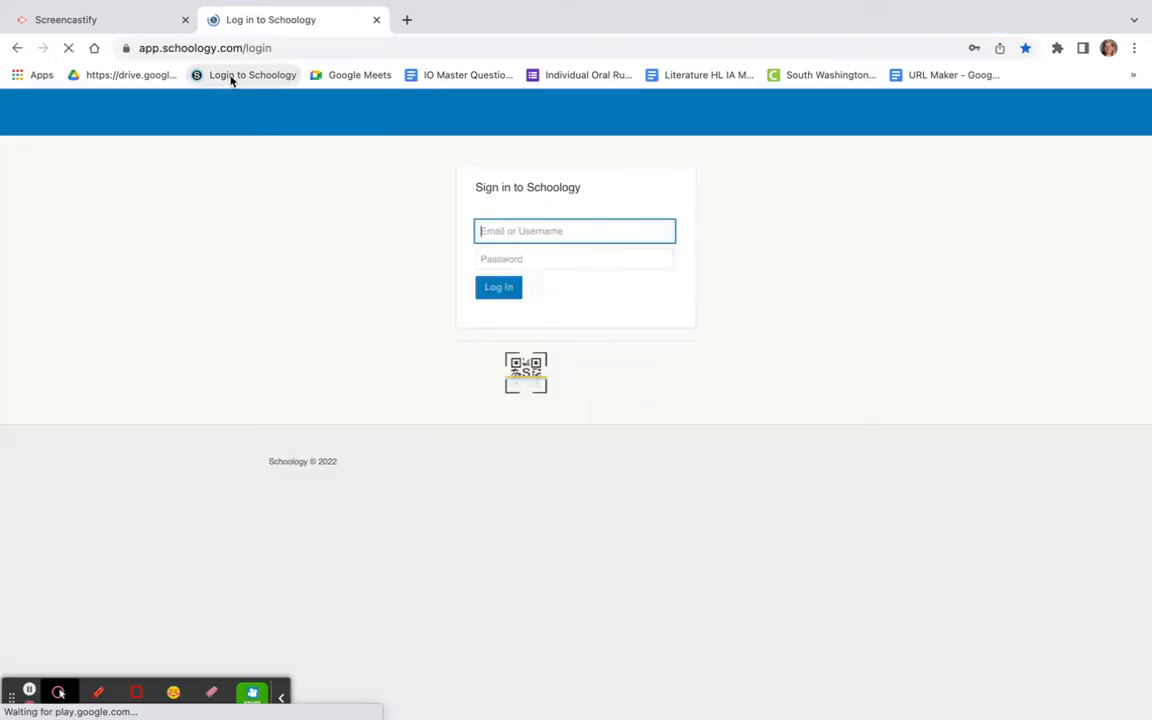
click(500, 289)
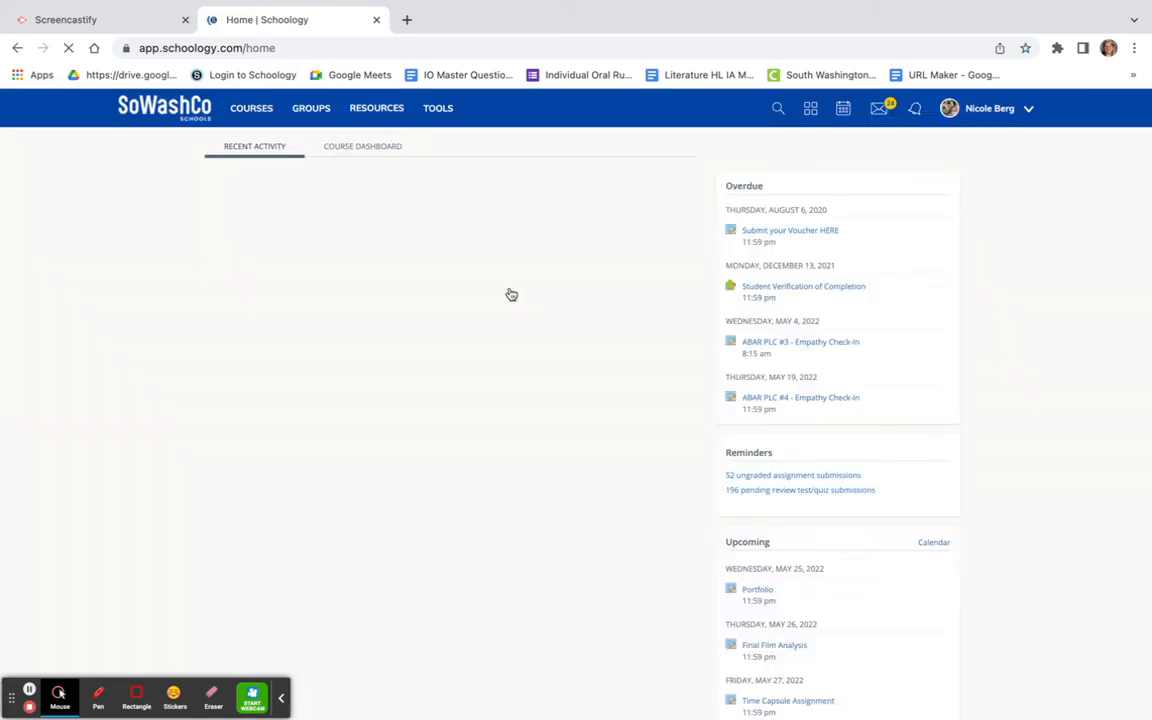
click(251, 108)
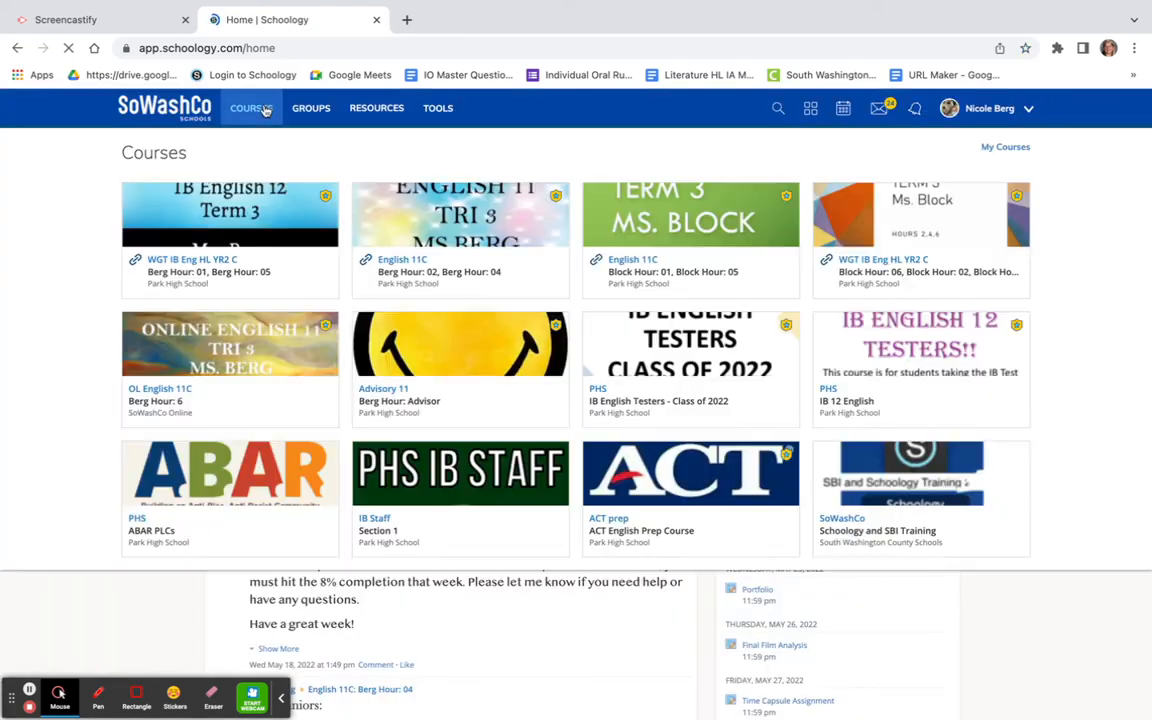
click(230, 228)
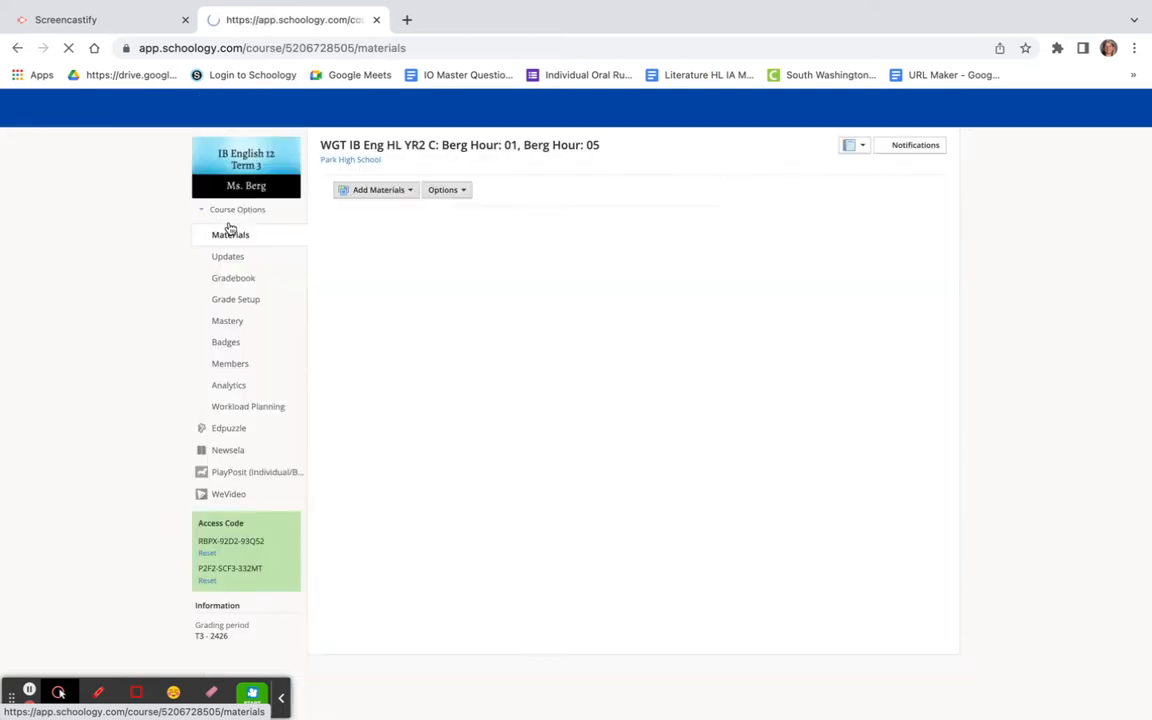
- Launch WeVideo from the course and start a new video project
click(228, 497)
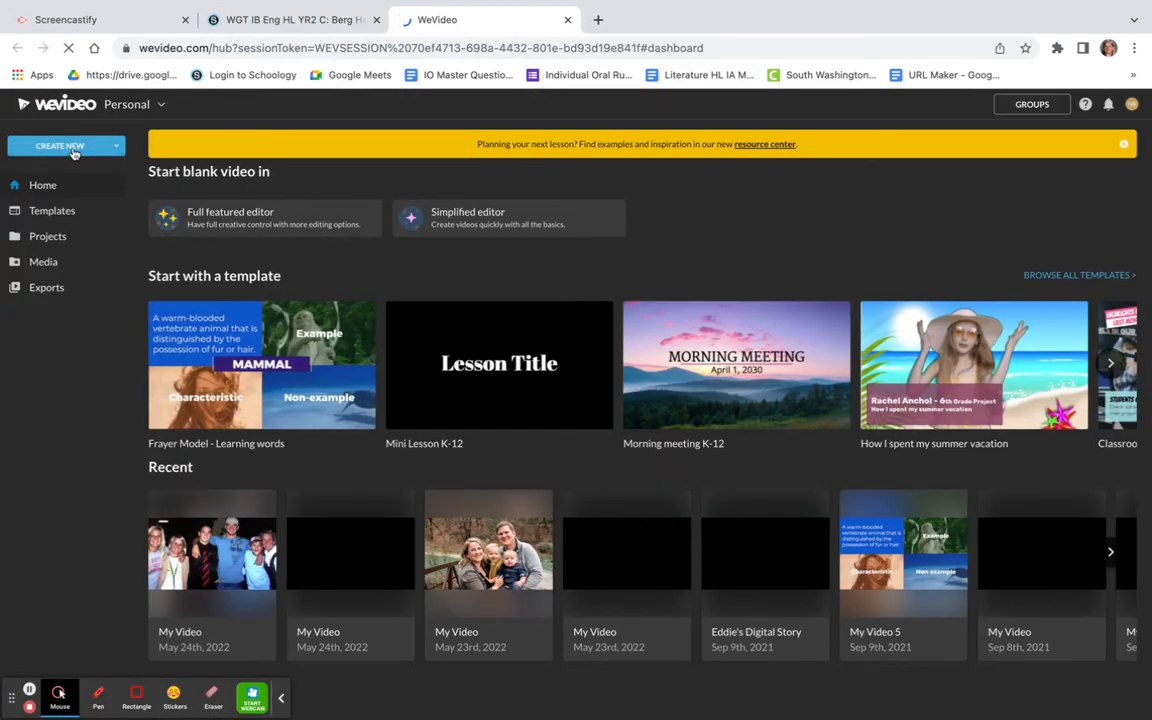
click(73, 153)
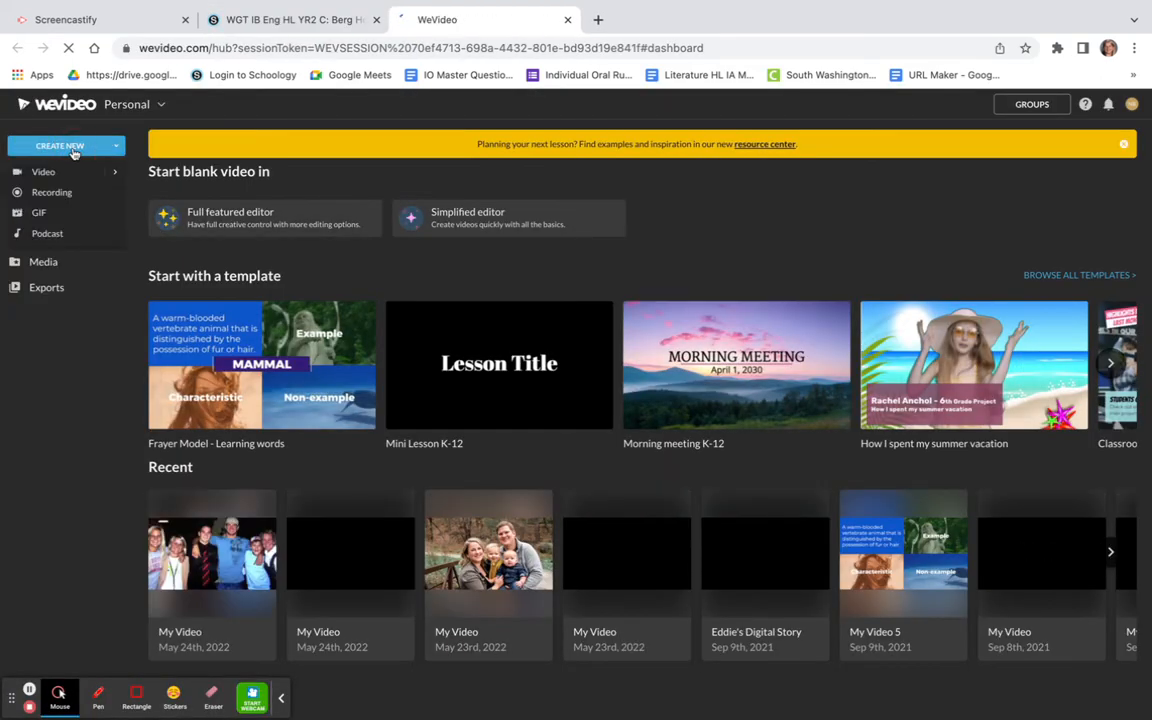
click(58, 171)
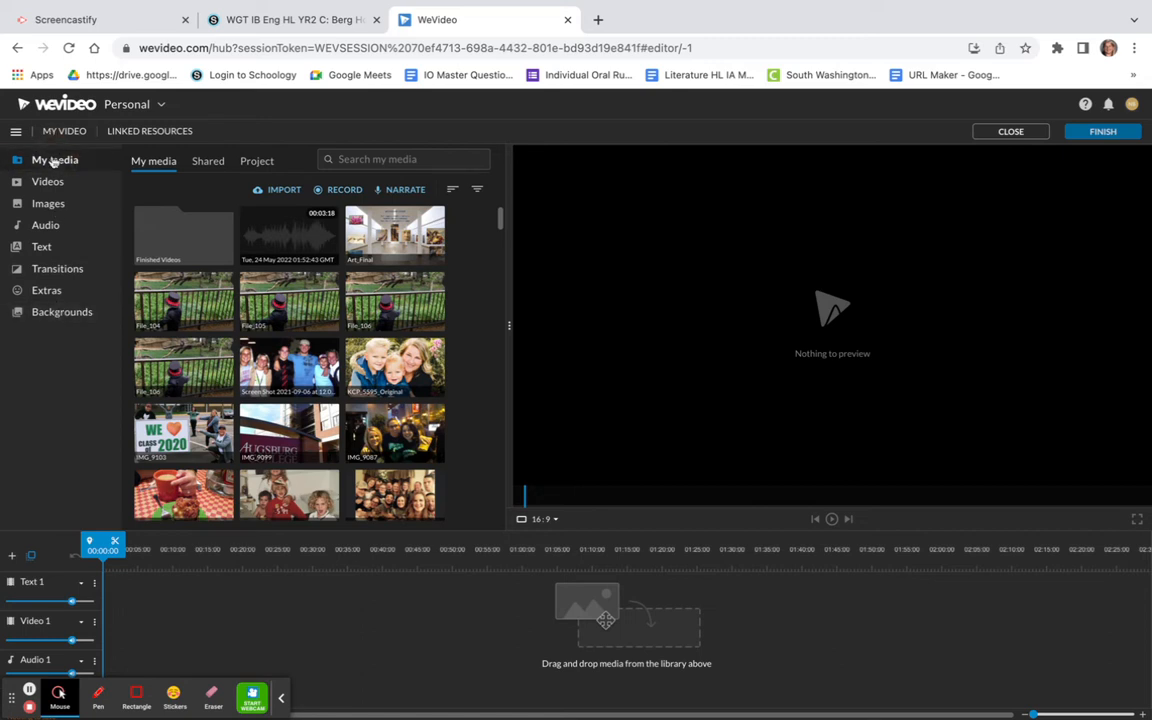
- Import all three Screen Shot images from the Screenshots folder in Google Drive into My media
click(282, 190)
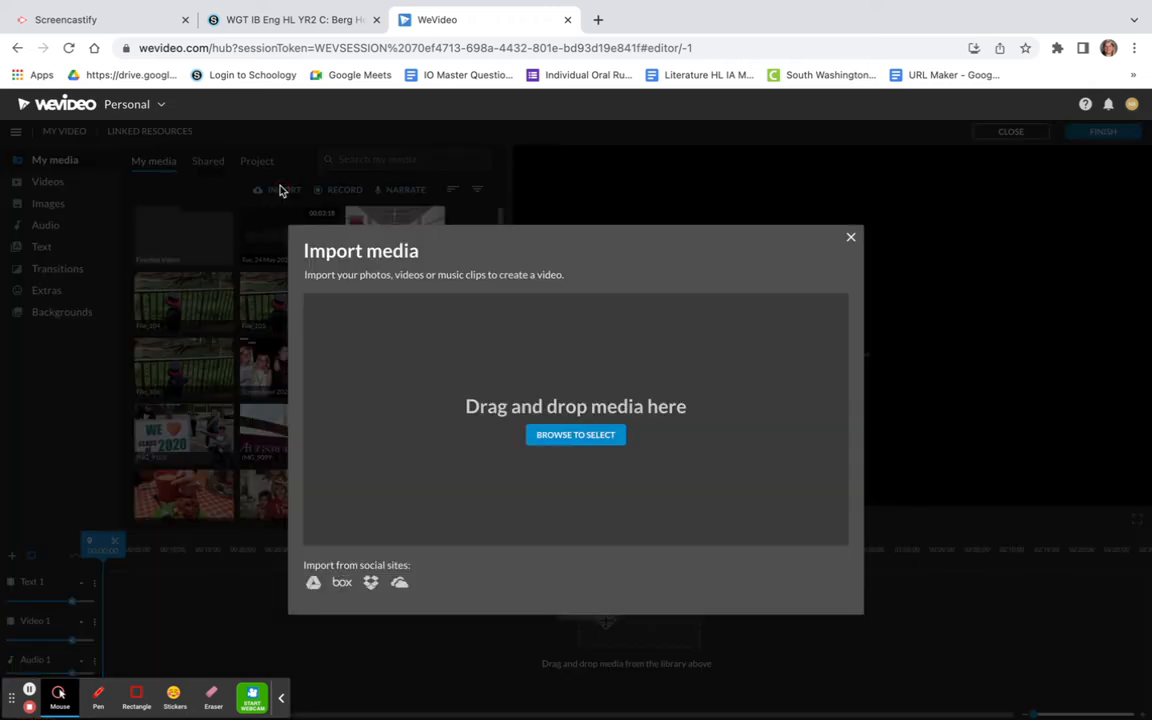
click(562, 437)
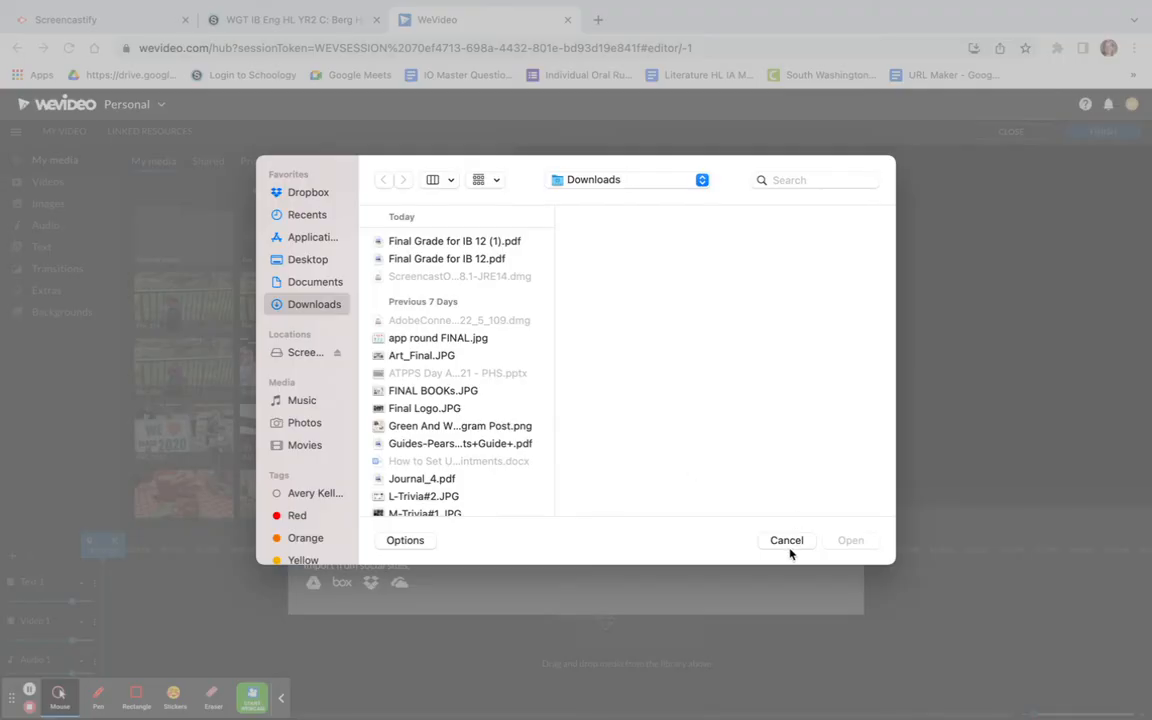
click(788, 545)
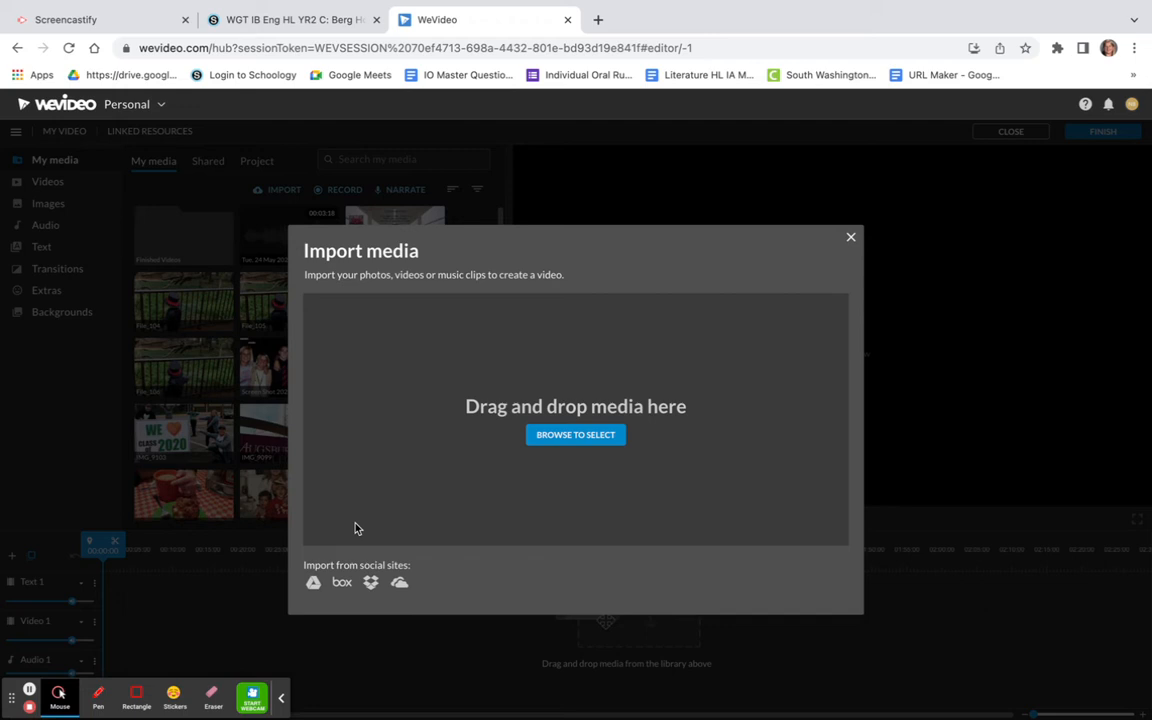
click(313, 584)
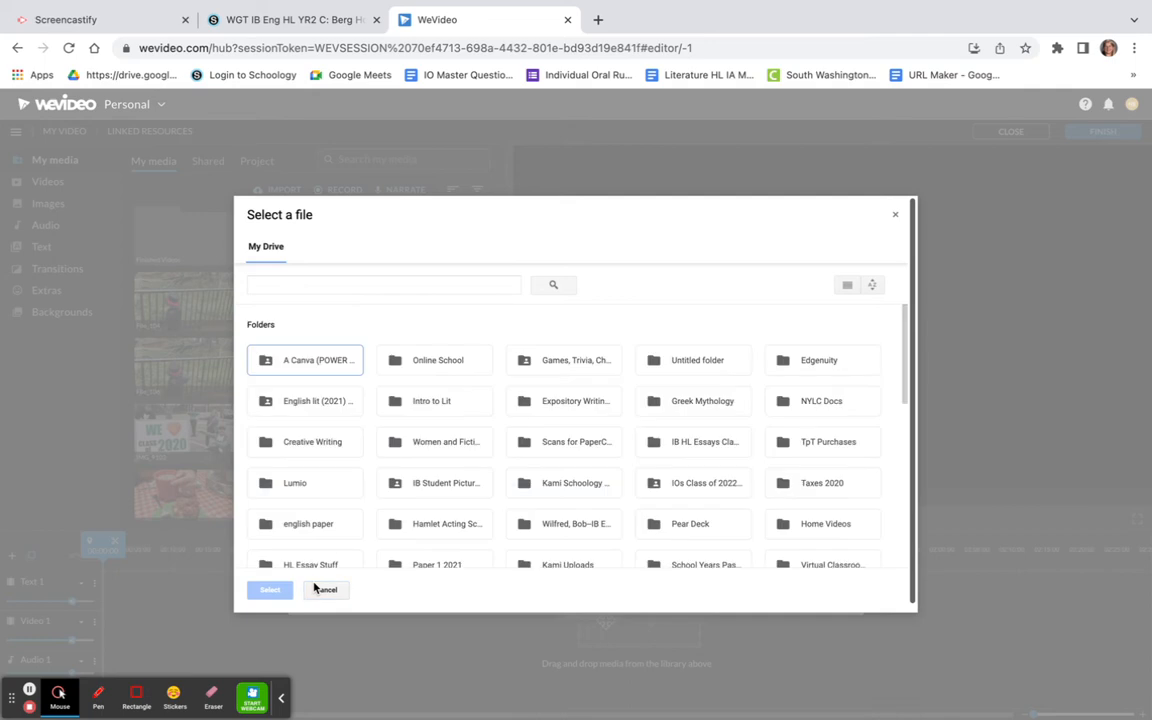
scroll(367, 507, down, 3)
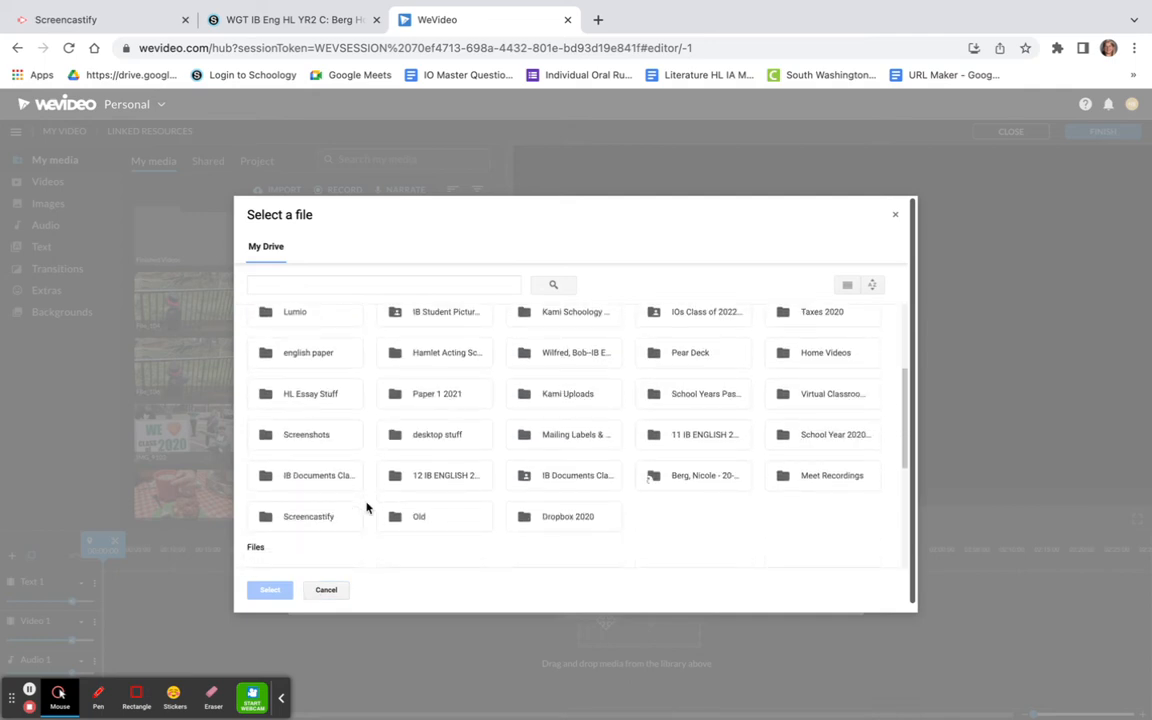
scroll(367, 507, down, 1)
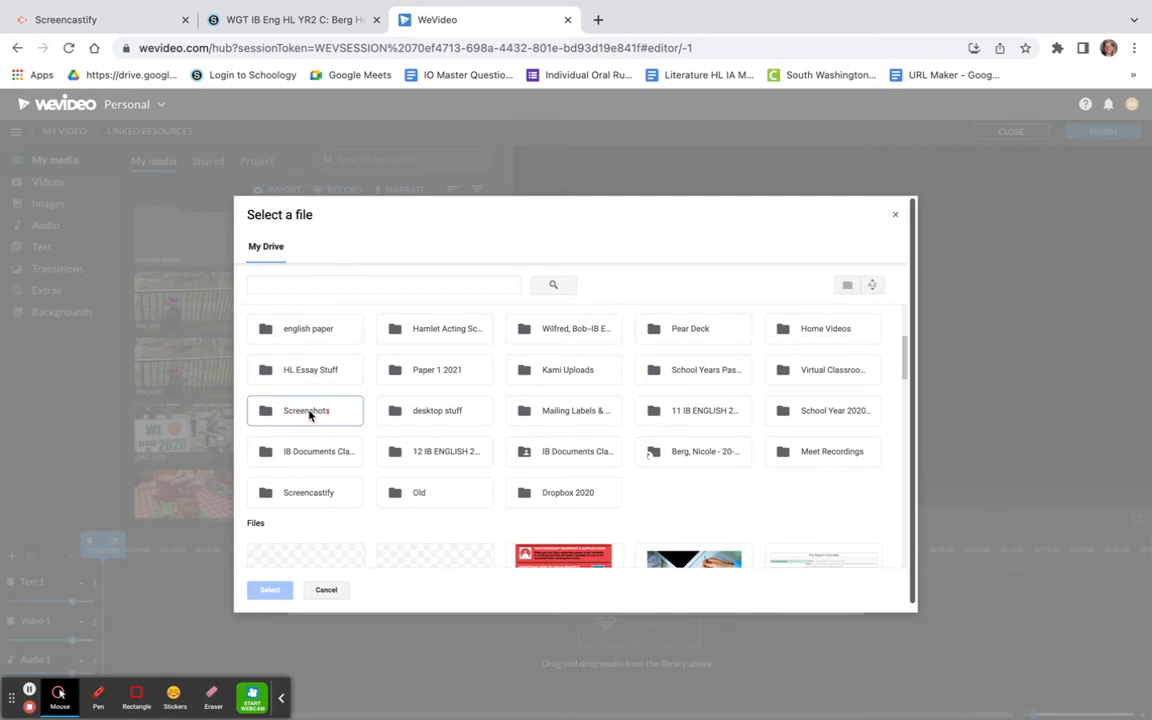
double_click(309, 414)
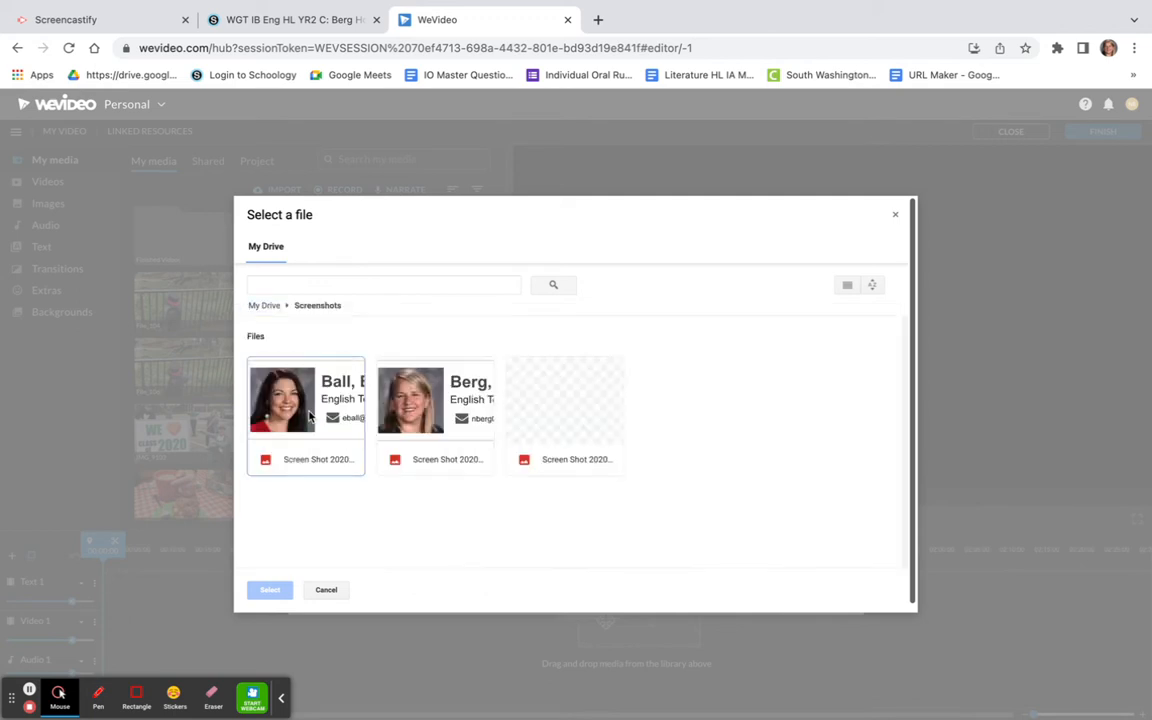
click(309, 415)
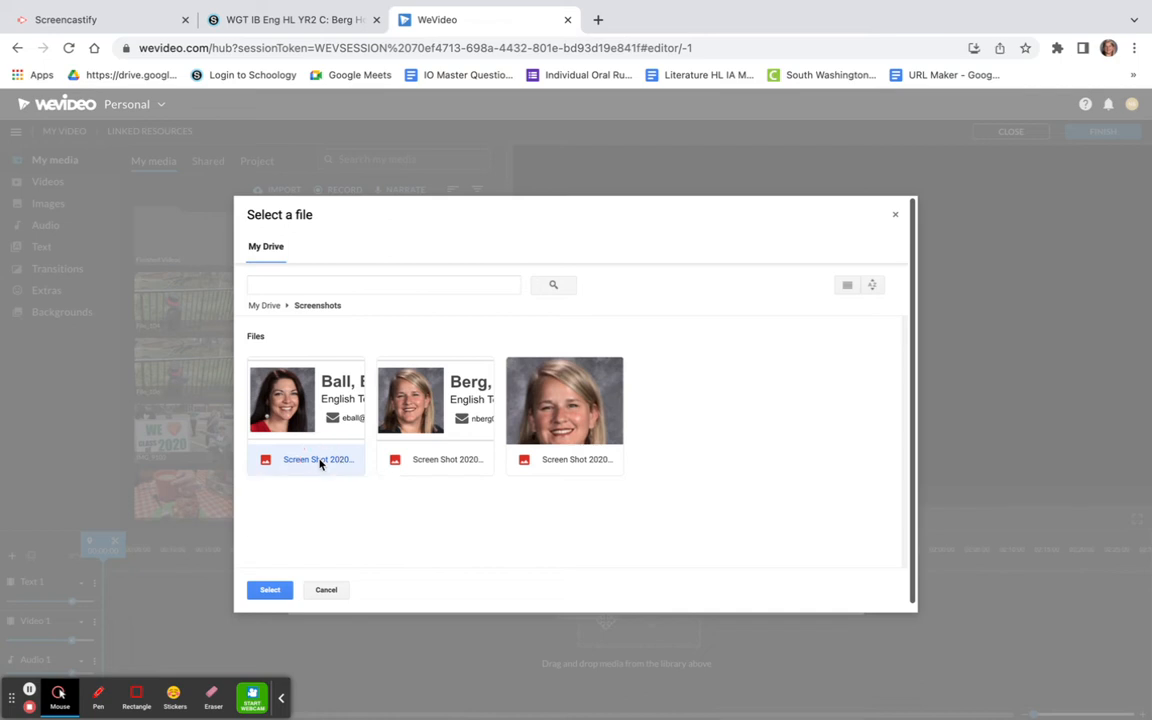
click(440, 405)
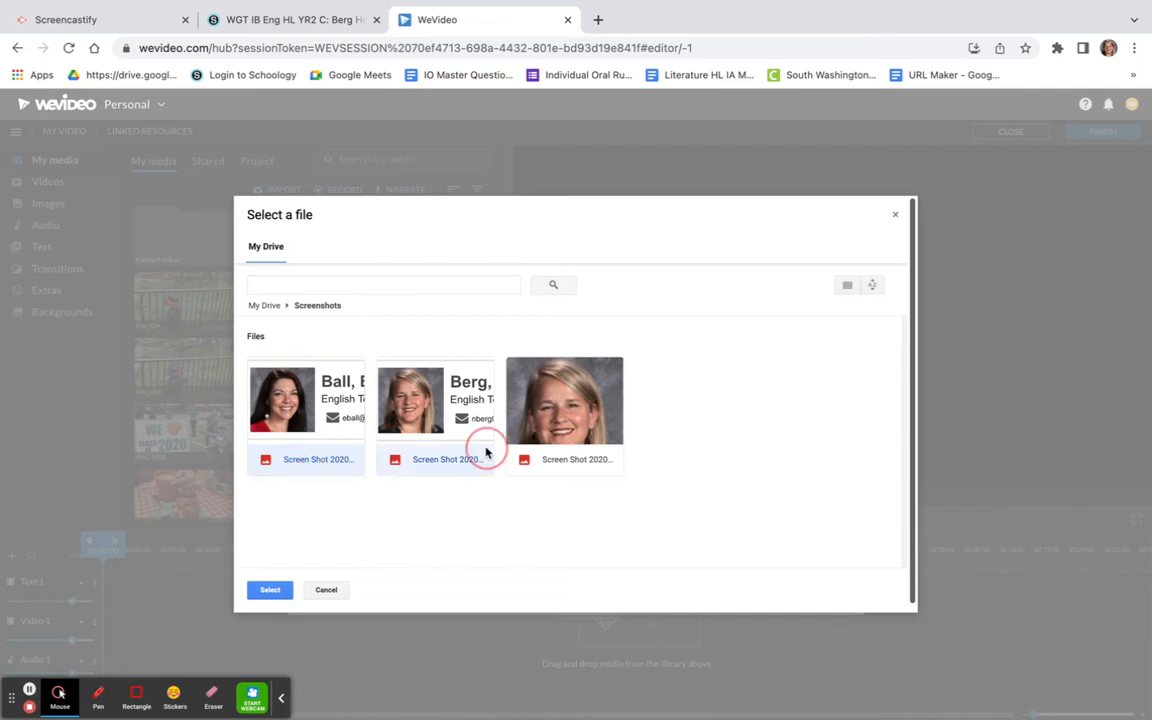
click(562, 459)
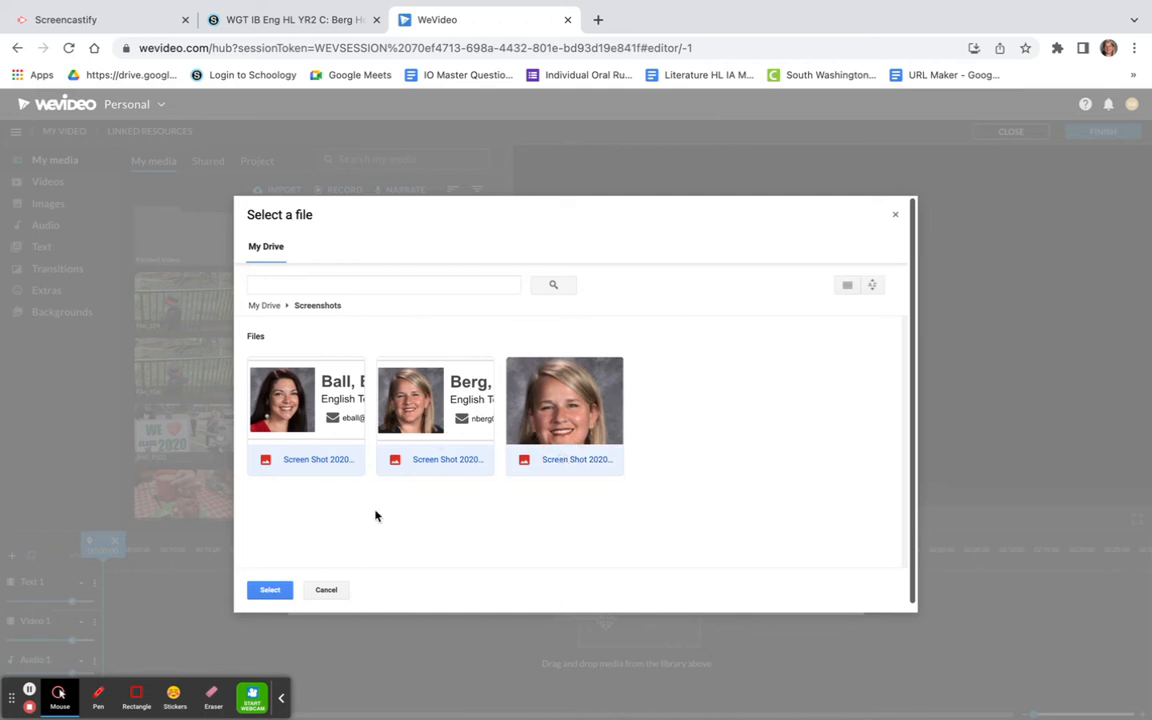
click(270, 589)
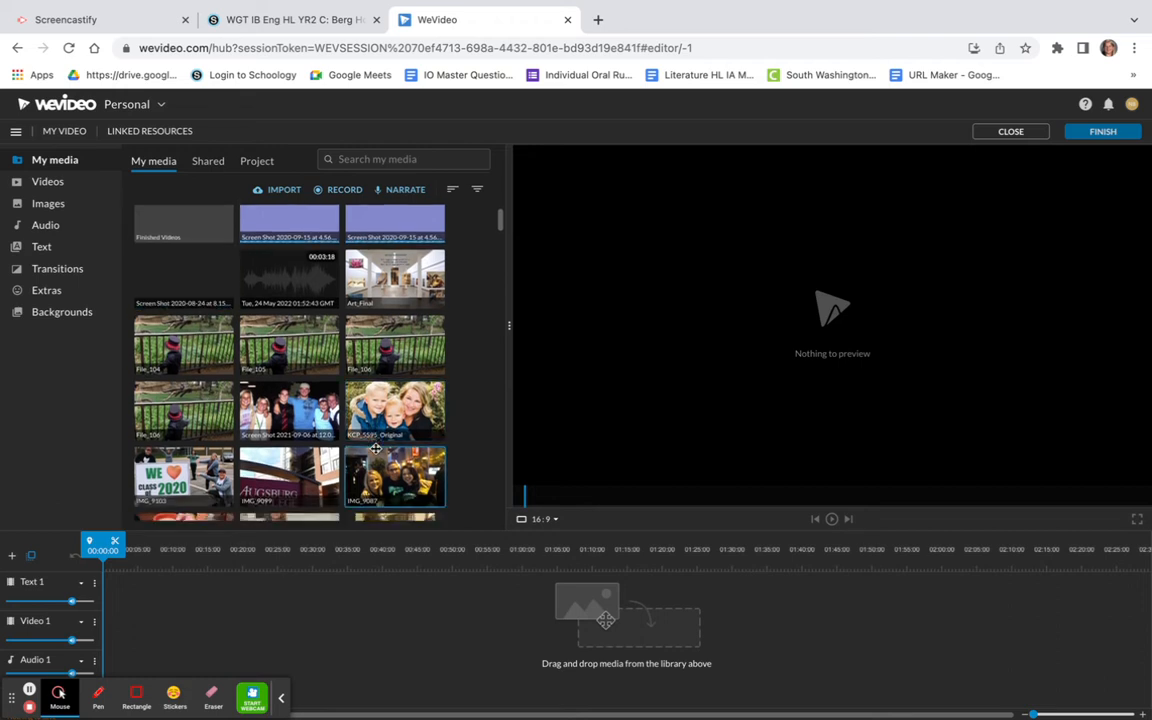
- Select the ten photos from KCP_5595_Original through IMG_9081 and place them at the start of the Video 1 track
scroll(375, 450, down, 3)
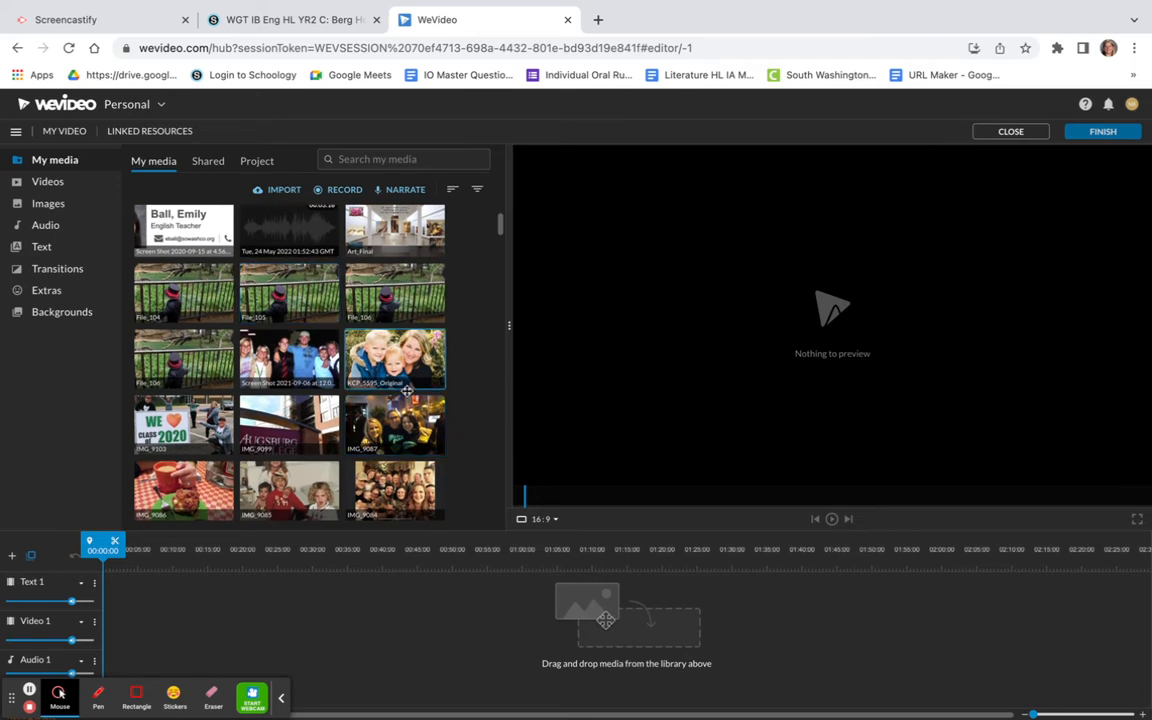
scroll(403, 373, down, 1)
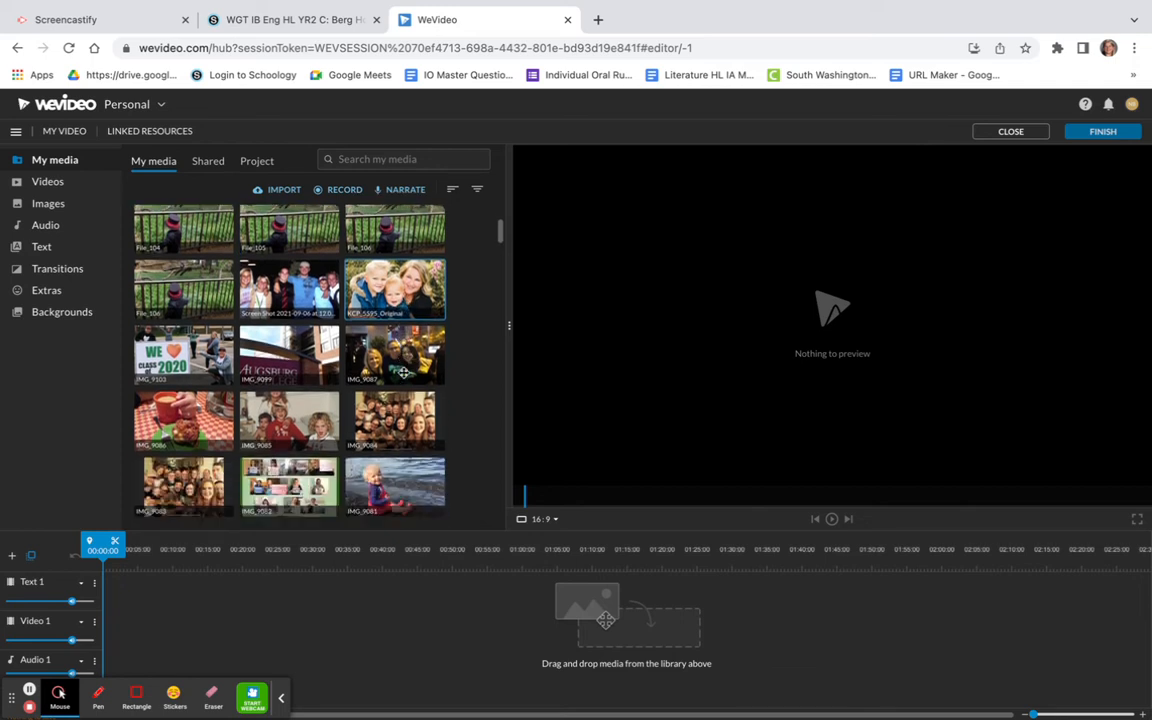
mouse_move(397, 300)
mouse_down()
mouse_move(281, 535)
mouse_move(139, 622)
mouse_move(237, 540)
mouse_move(365, 364)
mouse_move(391, 280)
mouse_up()
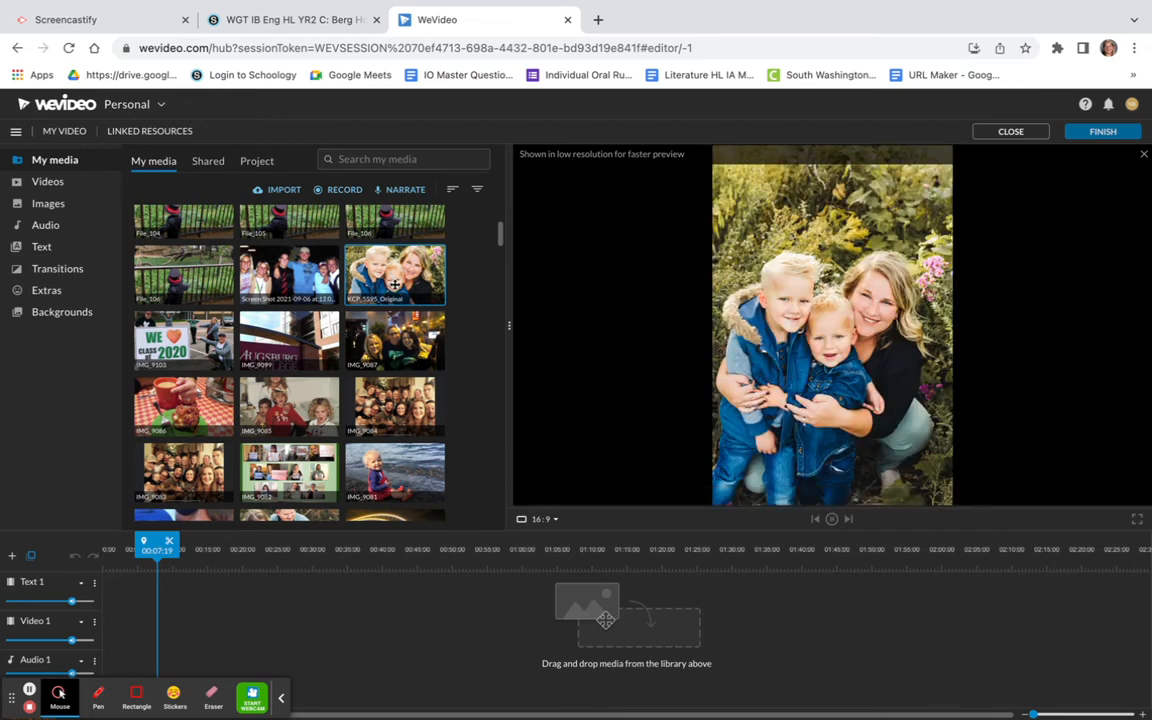
scroll(350, 375, down, 3)
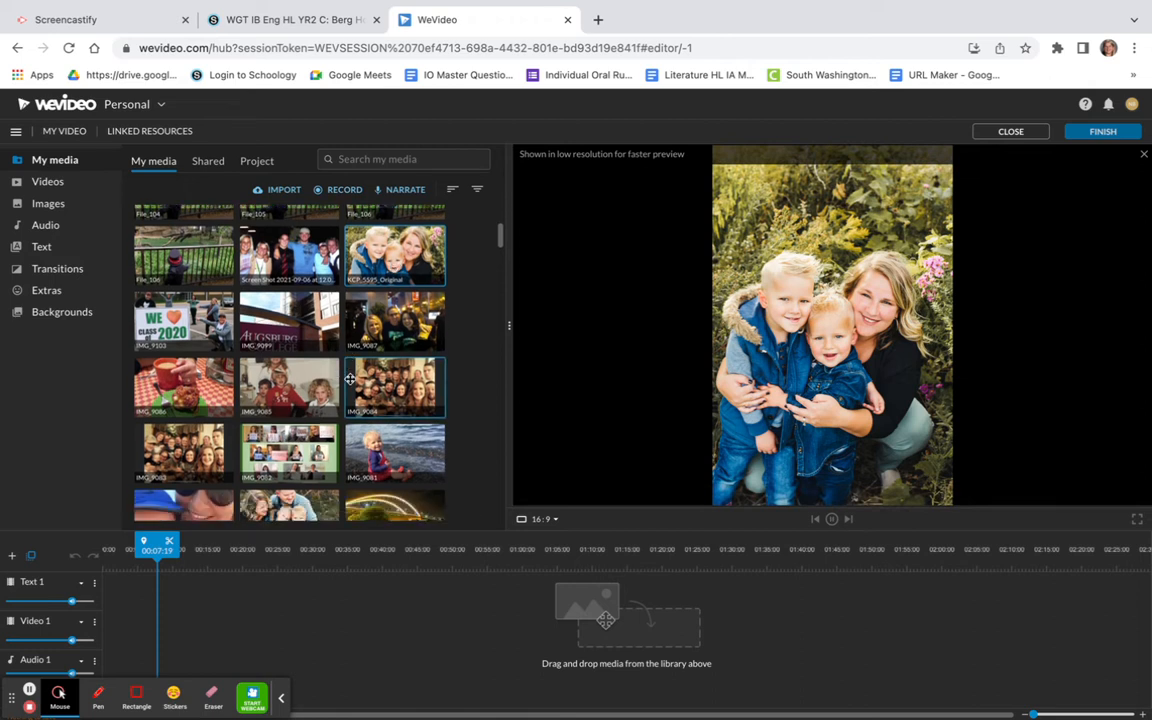
scroll(350, 378, up, 1)
click(380, 366)
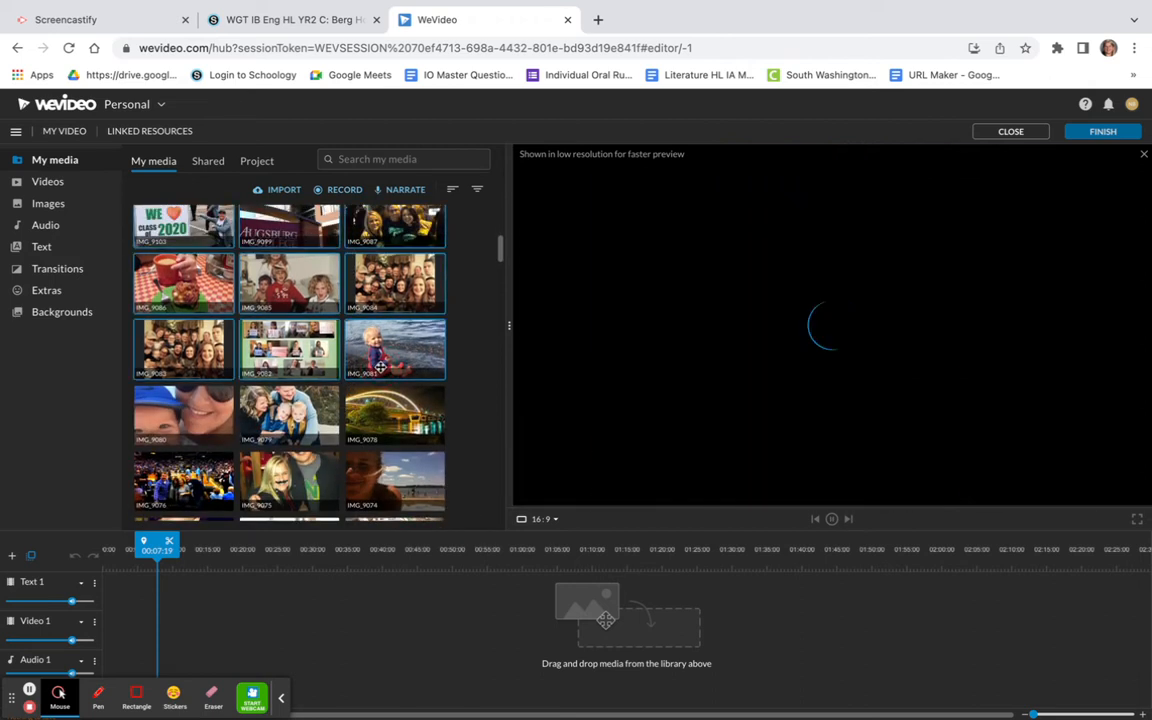
drag(380, 366, 112, 627)
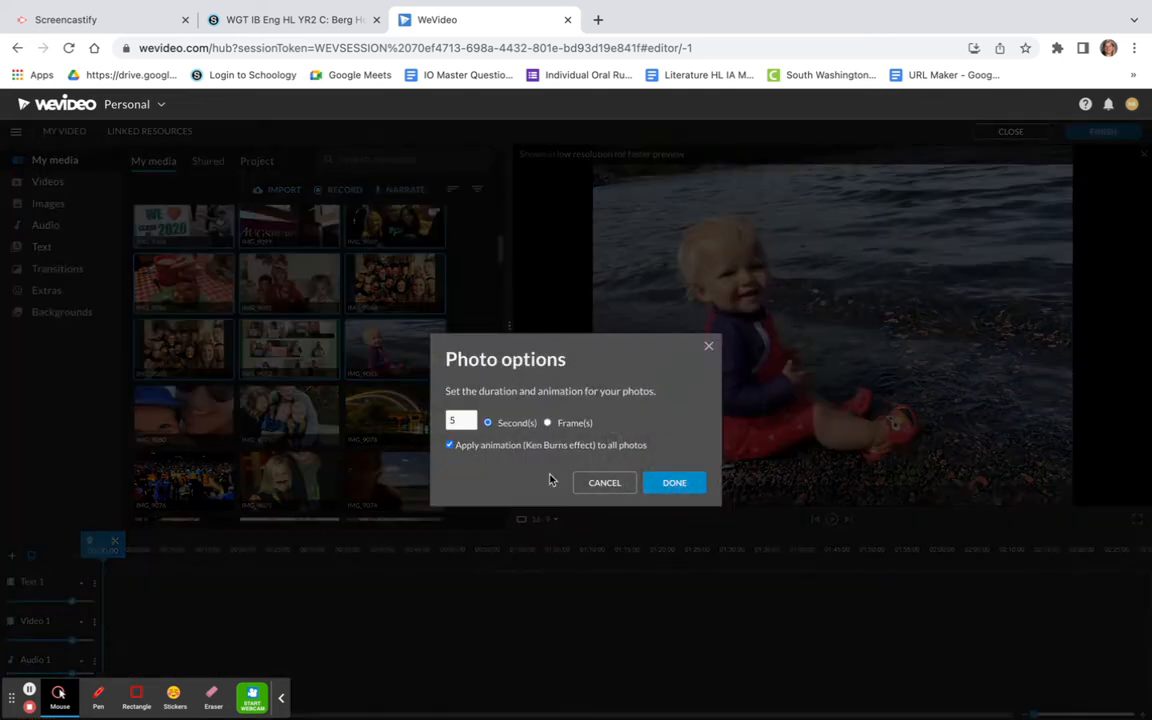
- Set the duration of the placed photos to 3 seconds, keeping the Ken Burns animation applied to all
click(460, 419)
key(BackSpace)
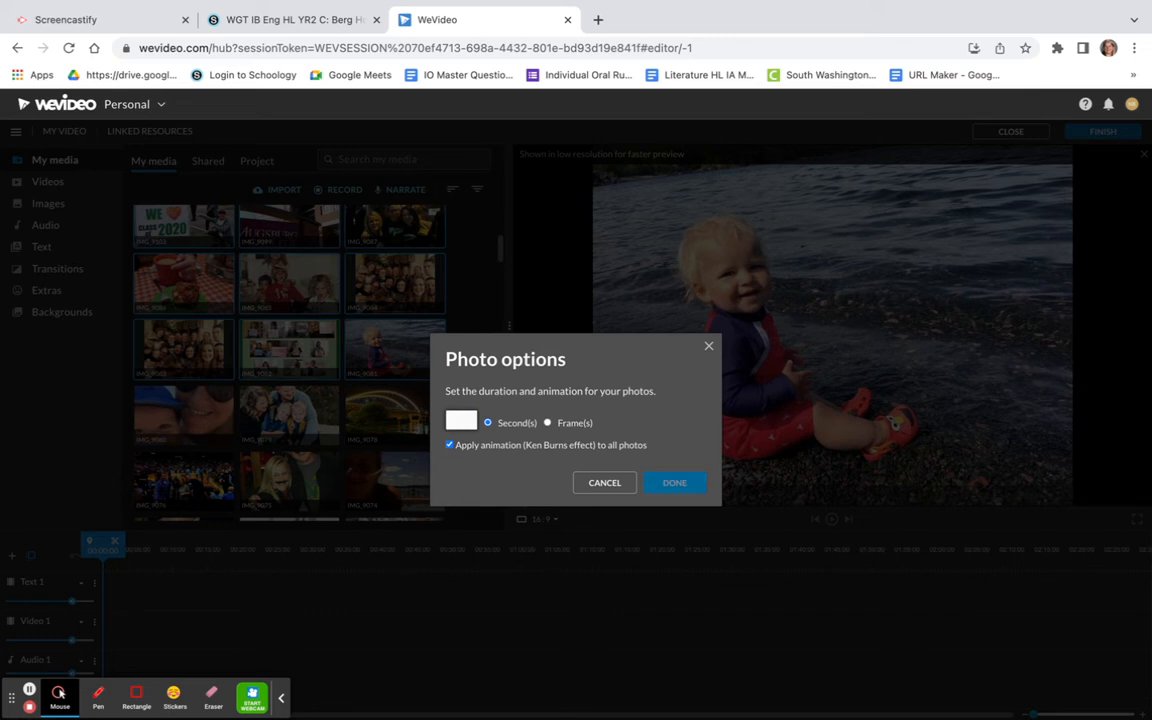
text(3)
click(672, 487)
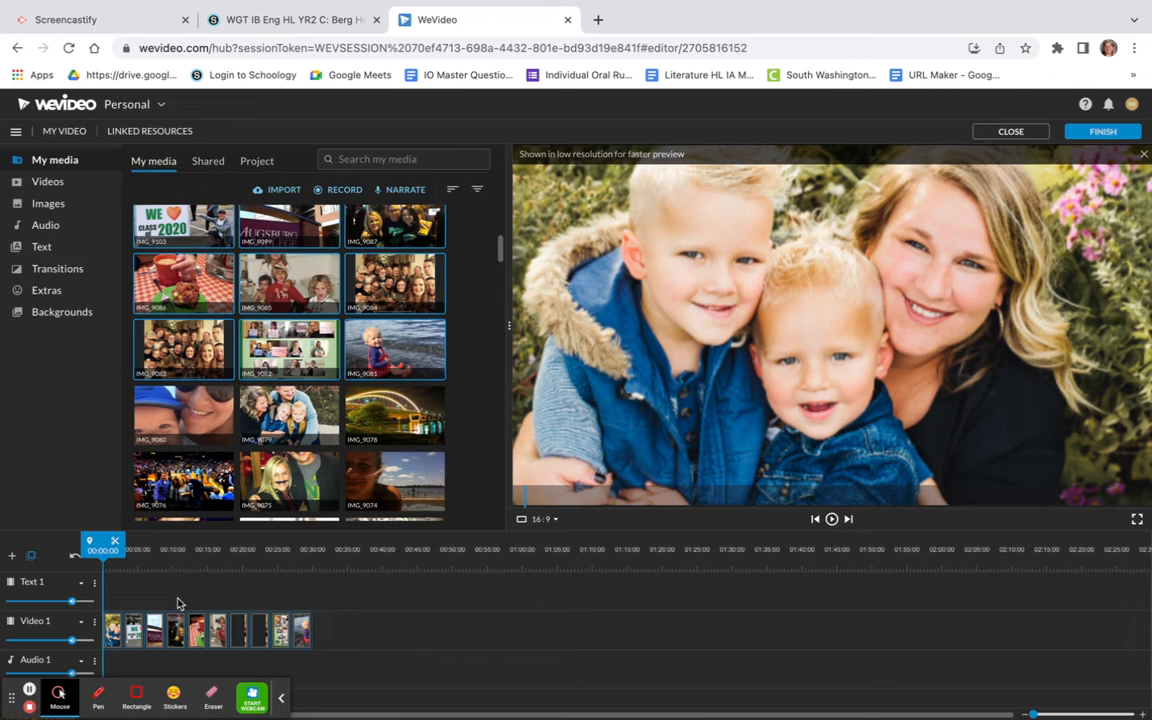
- Add the plain subtitle title from the Special text styles to the start of the Text 1 track, above the first photo
click(115, 633)
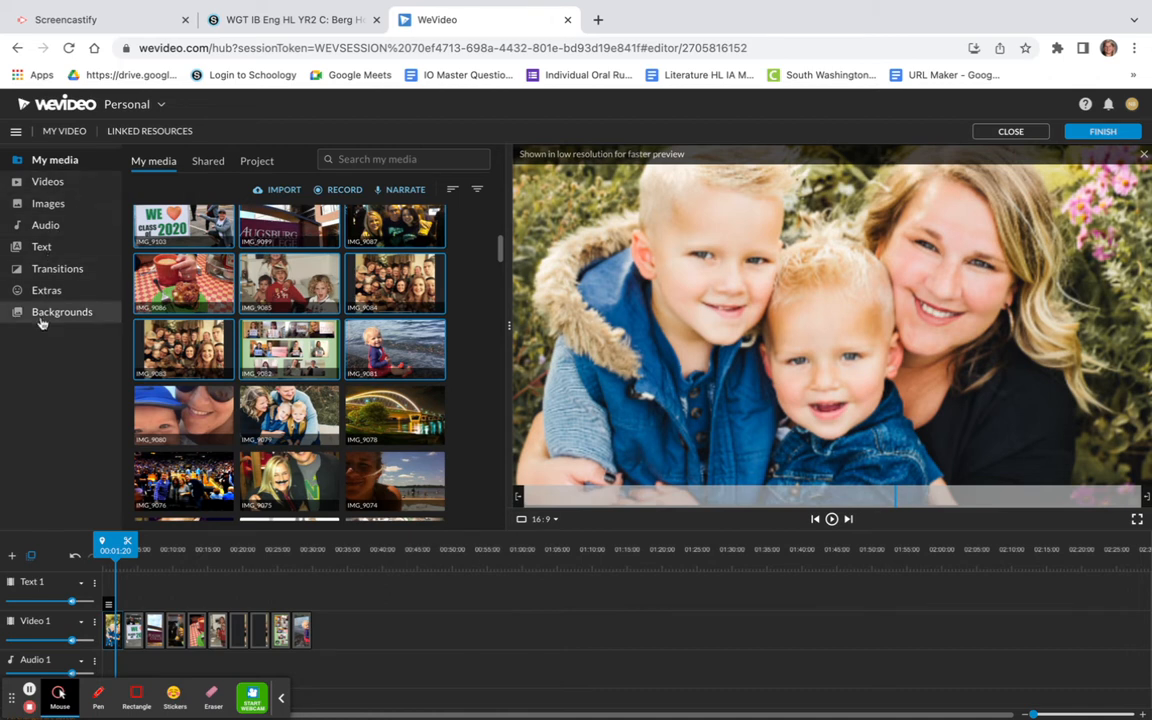
click(37, 247)
scroll(267, 309, down, 1)
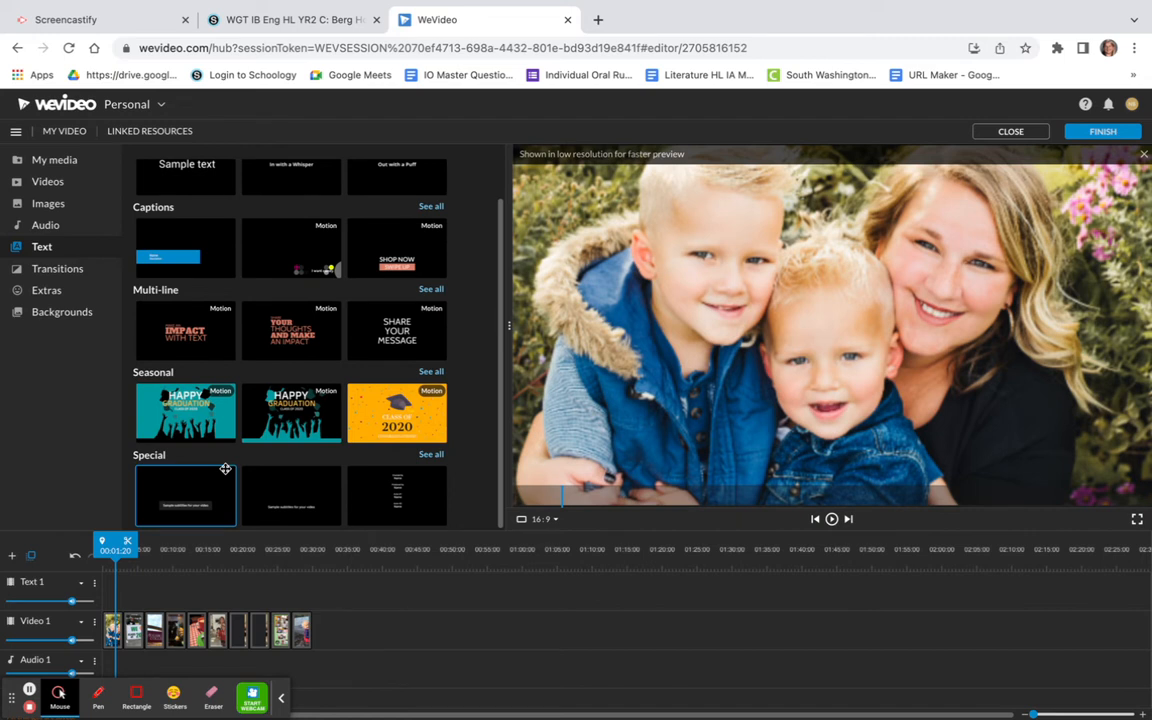
click(294, 499)
drag(294, 499, 109, 580)
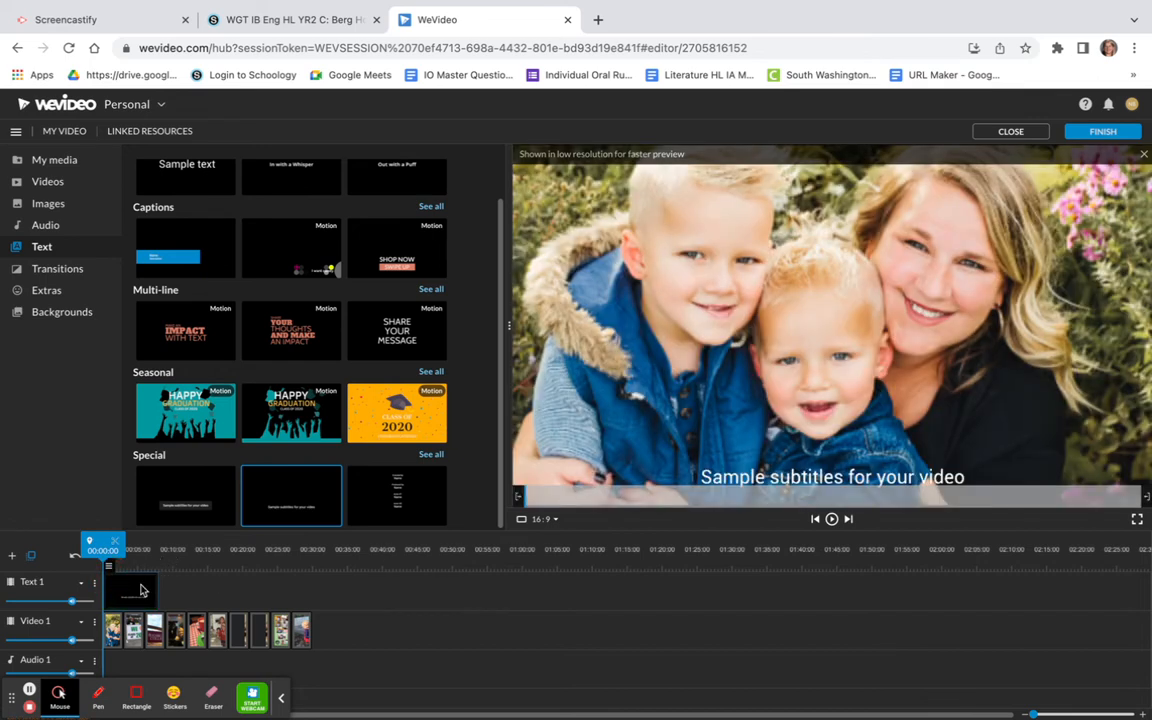
- Change the subtitle clip's text to "My Family", save the changes and play the video preview
double_click(142, 589)
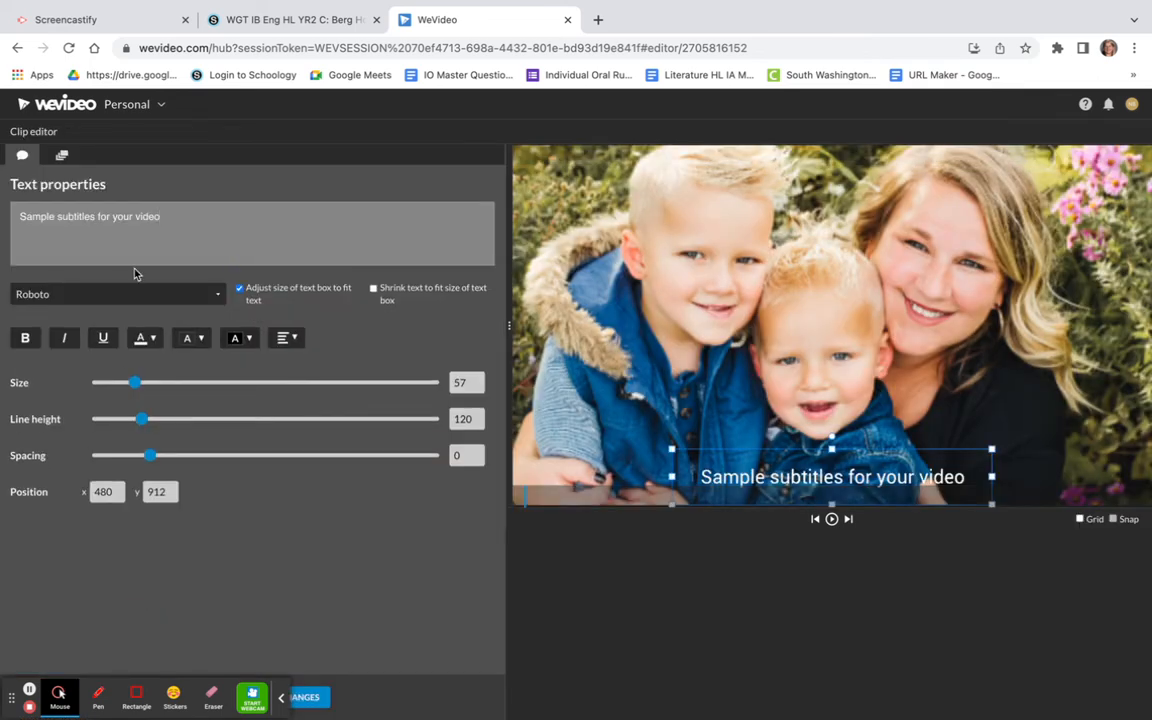
click(61, 155)
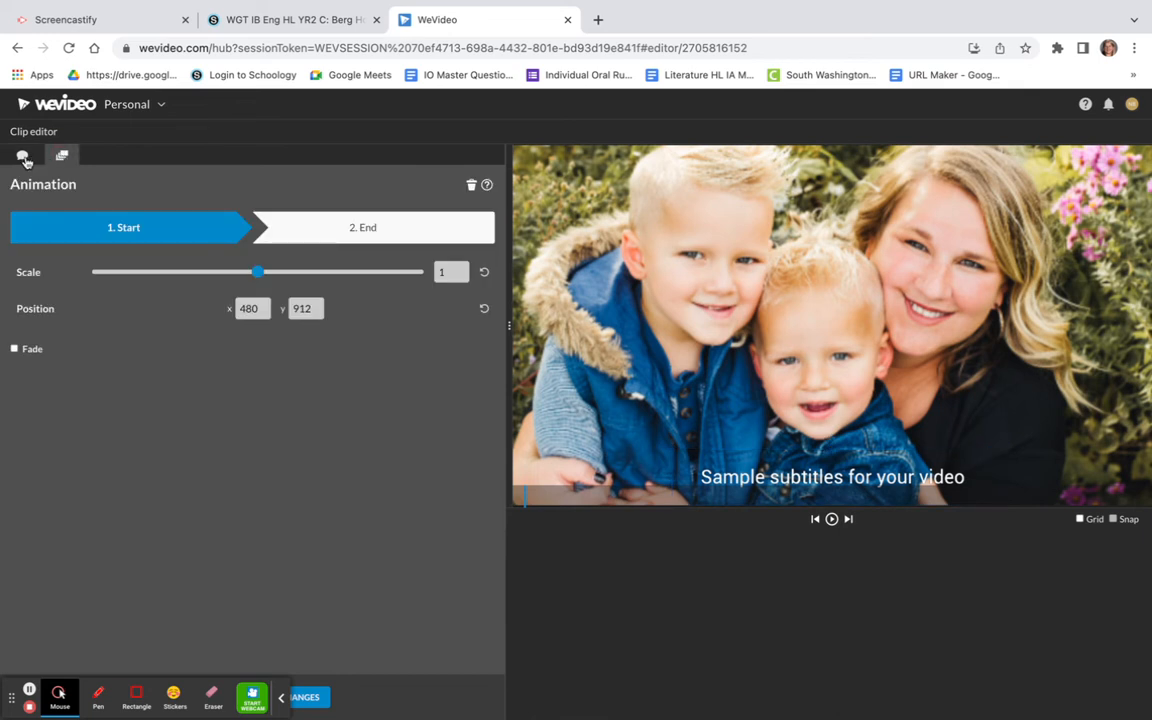
click(23, 157)
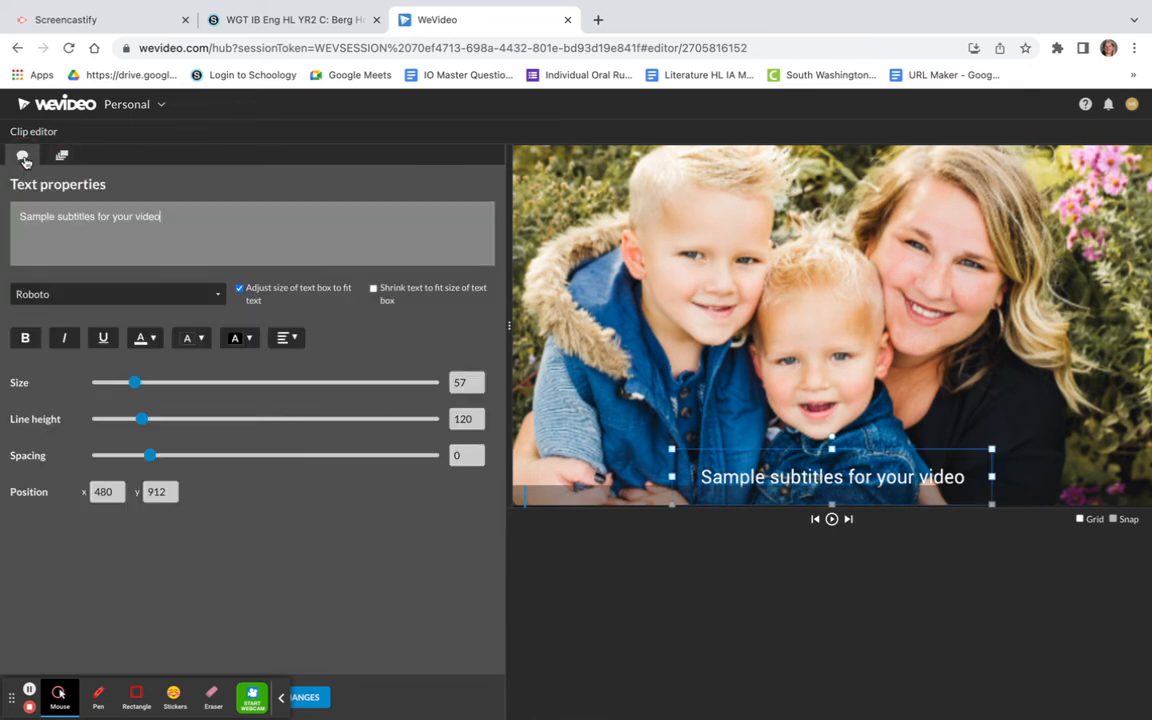
drag(163, 216, 10, 207)
text(My Family)
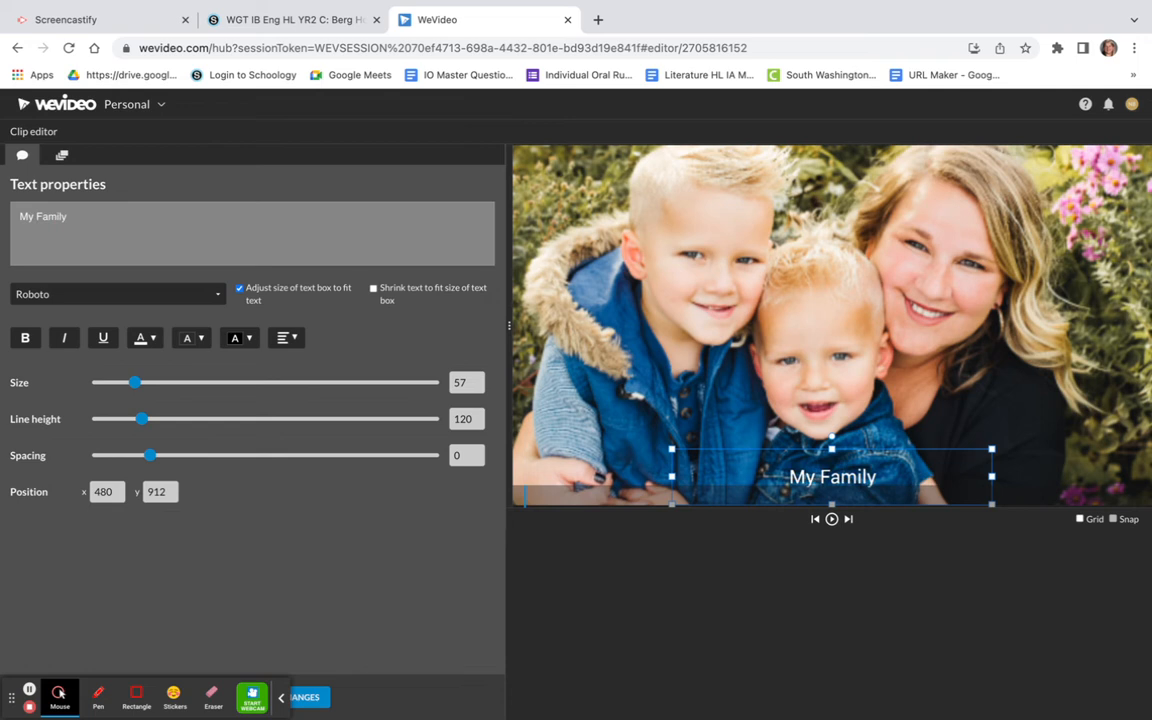
click(316, 700)
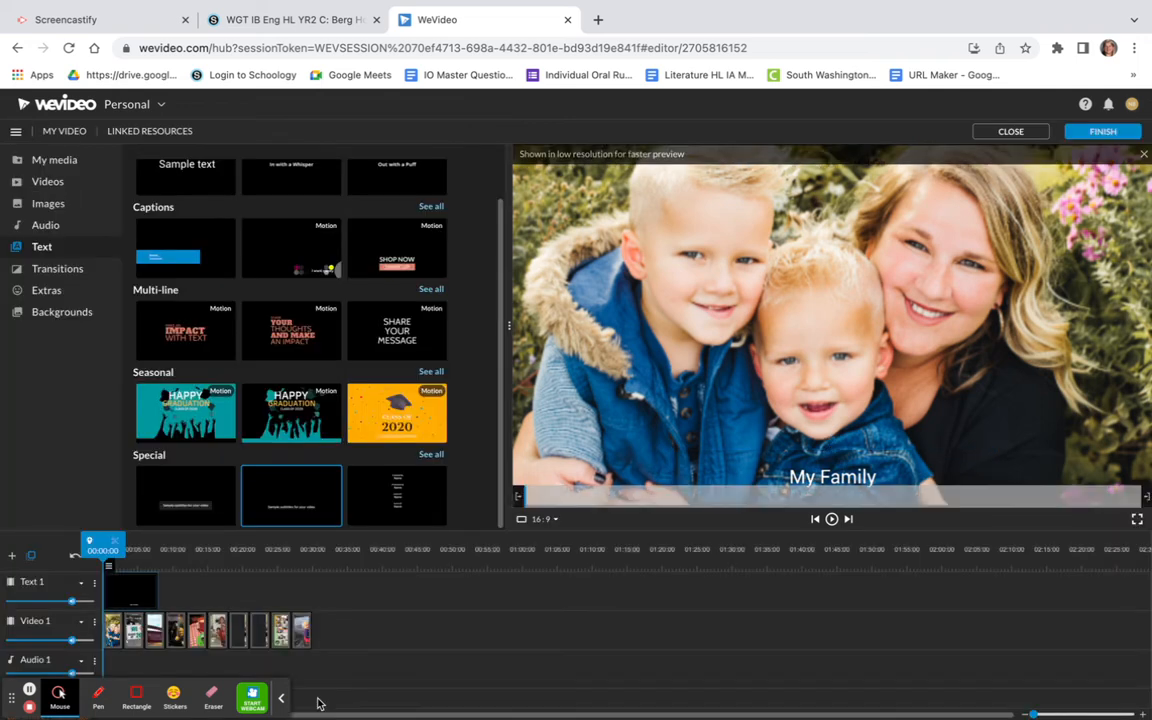
key(space)
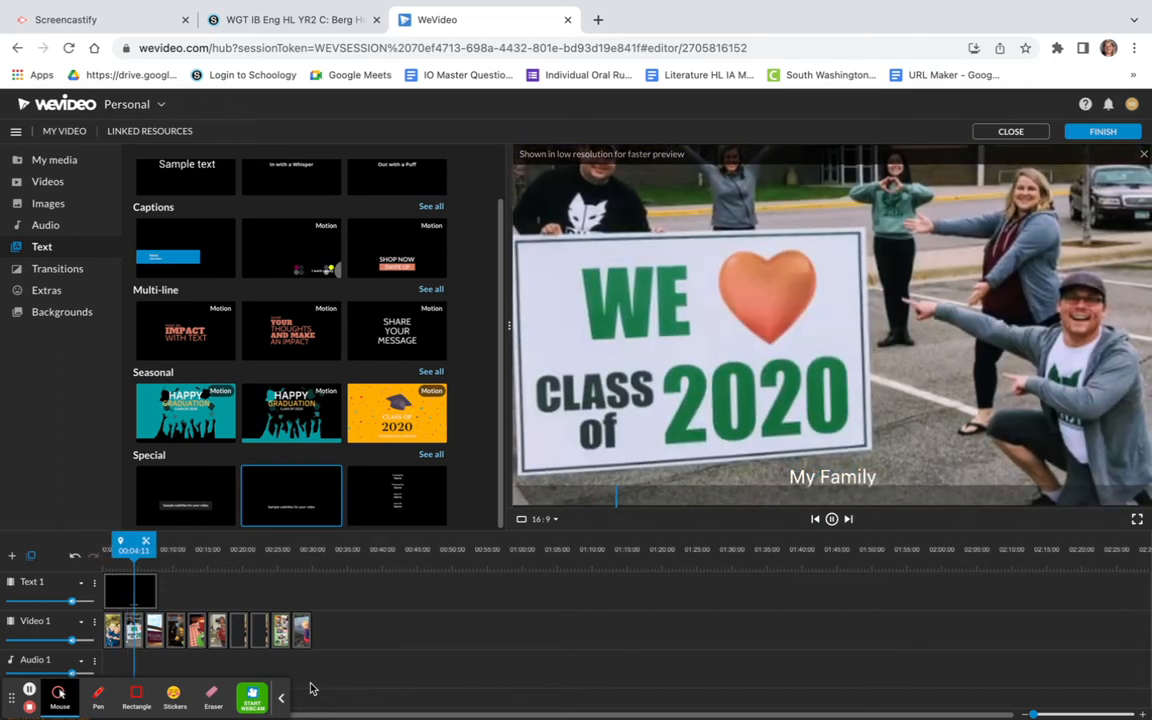
- Add a Cross fade transition between the first and second photos on the Video 1 track and preview it
key(space)
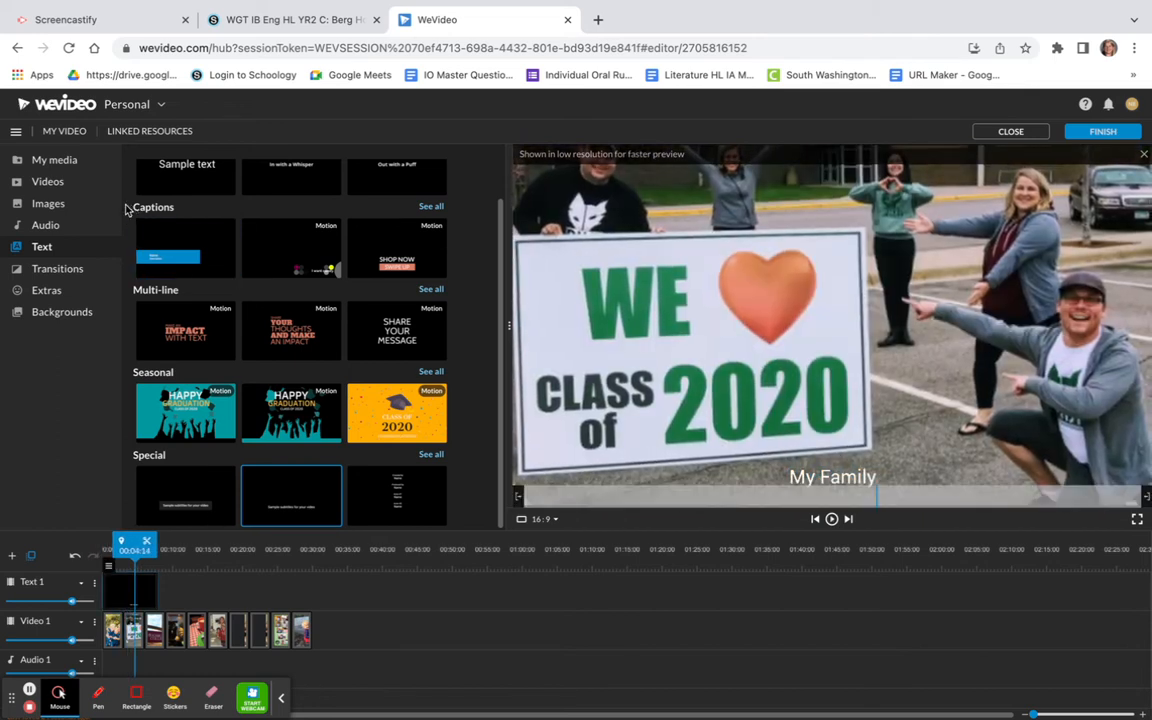
click(47, 267)
drag(177, 193, 130, 626)
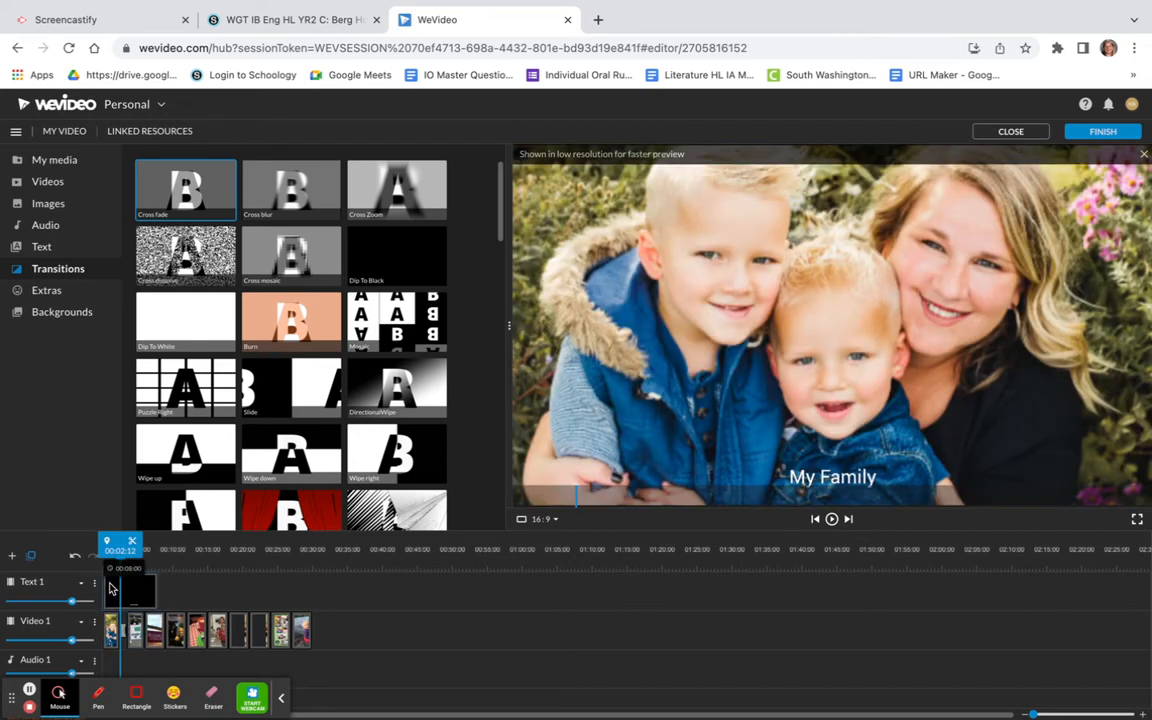
click(110, 588)
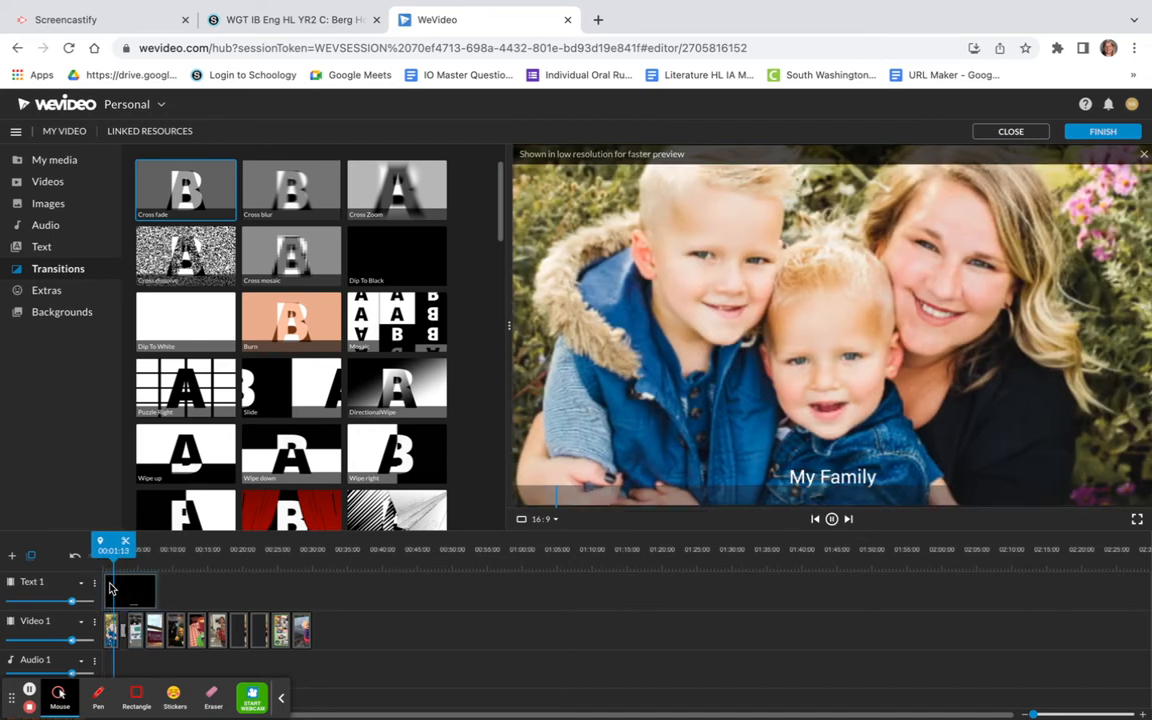
key(space)
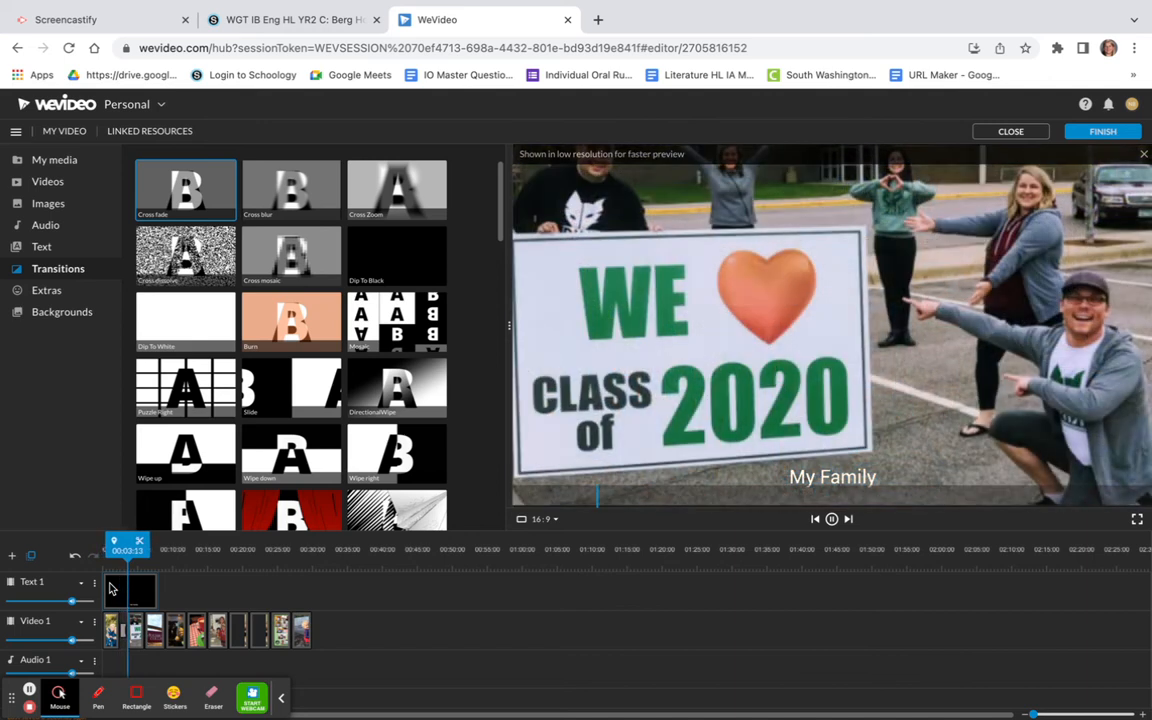
key(space)
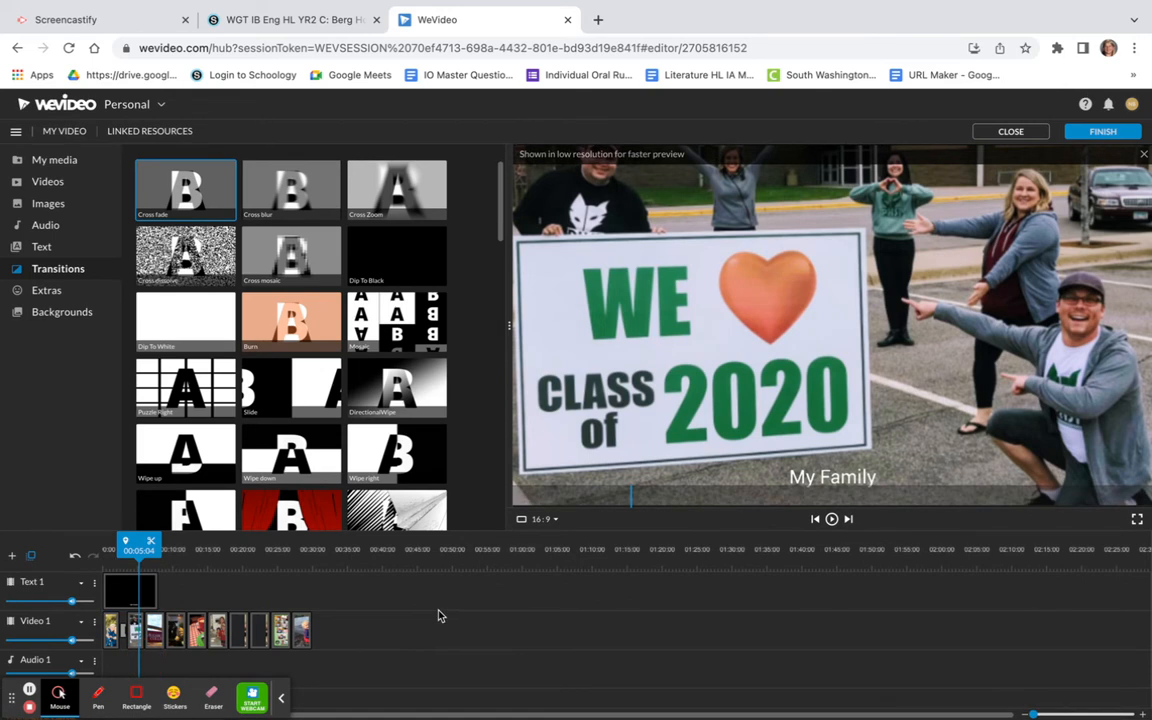
- Place the Inspiring music track "Positive And Hopeful" at the start of the Audio 1 track and preview it
click(58, 225)
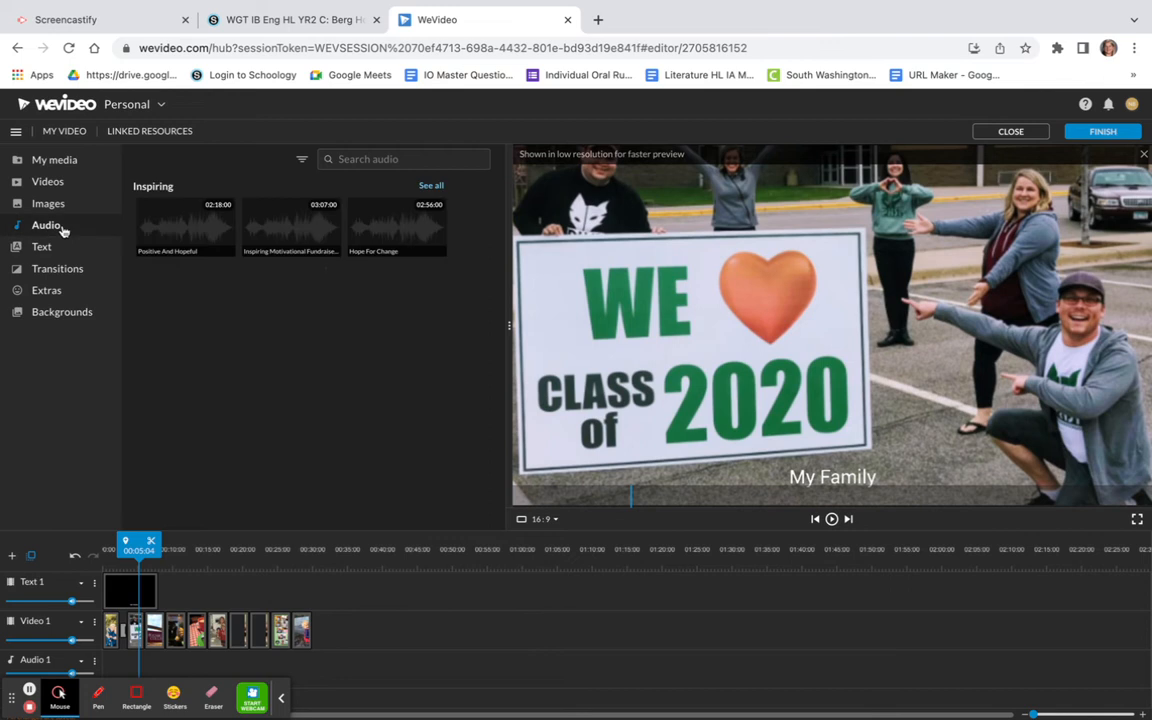
click(180, 234)
drag(180, 234, 117, 670)
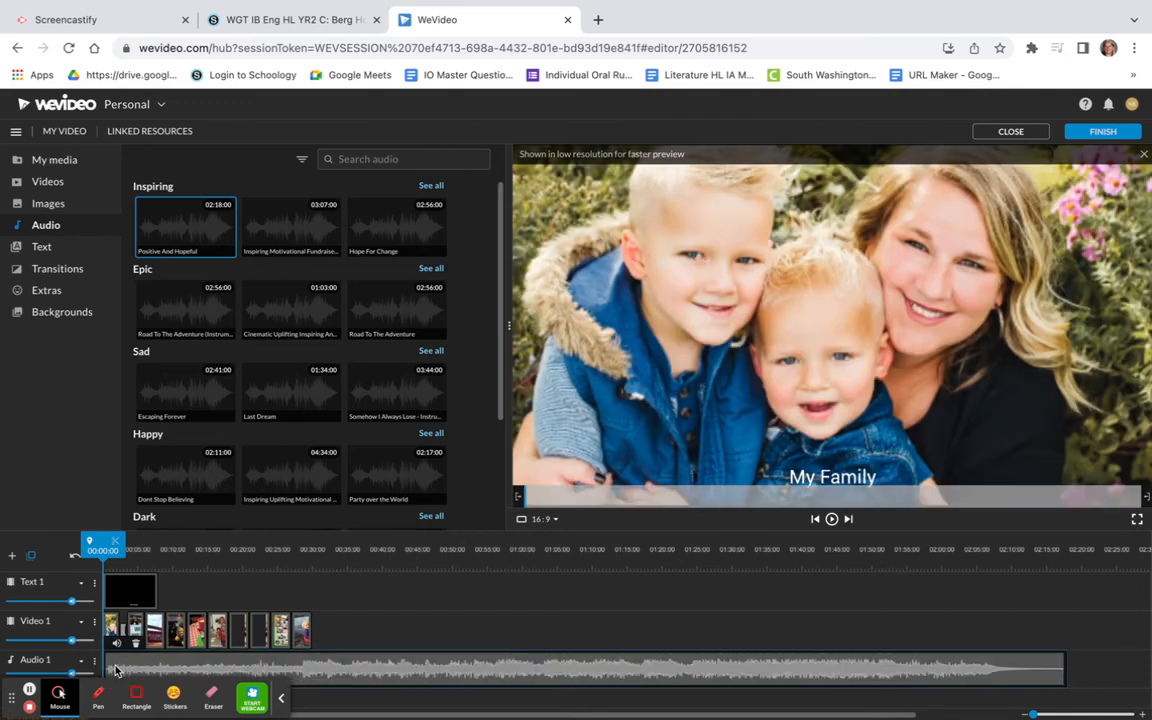
scroll(334, 392, down, 1)
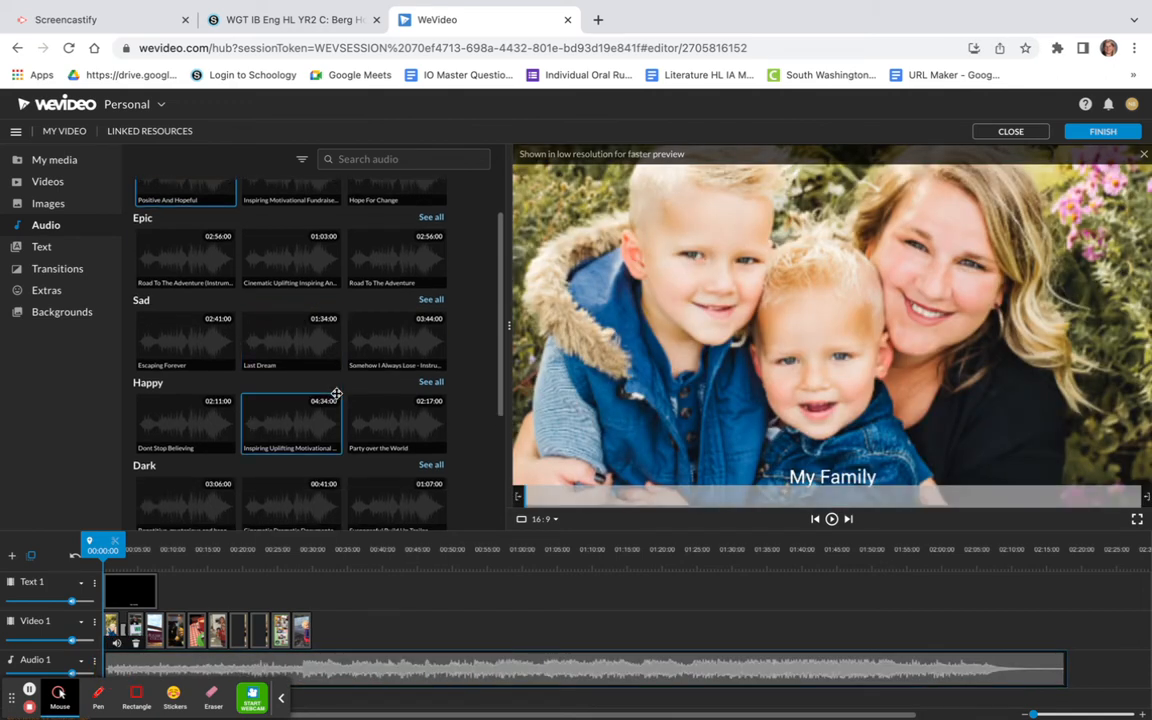
key(space)
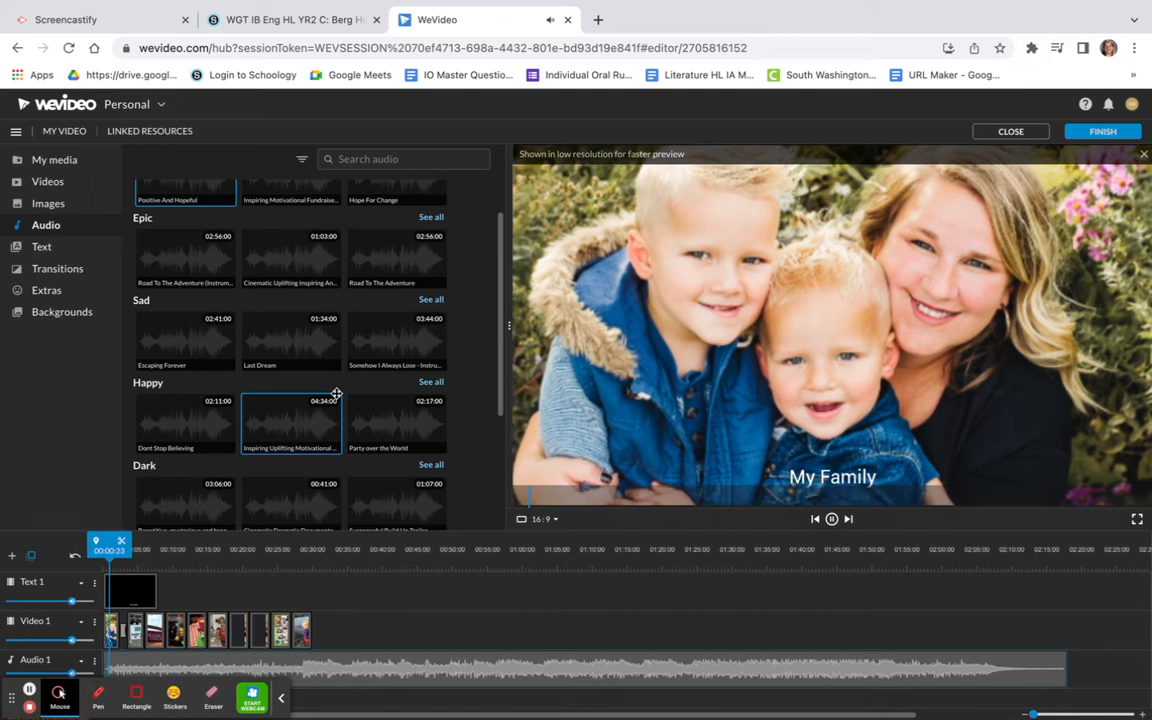
key(space)
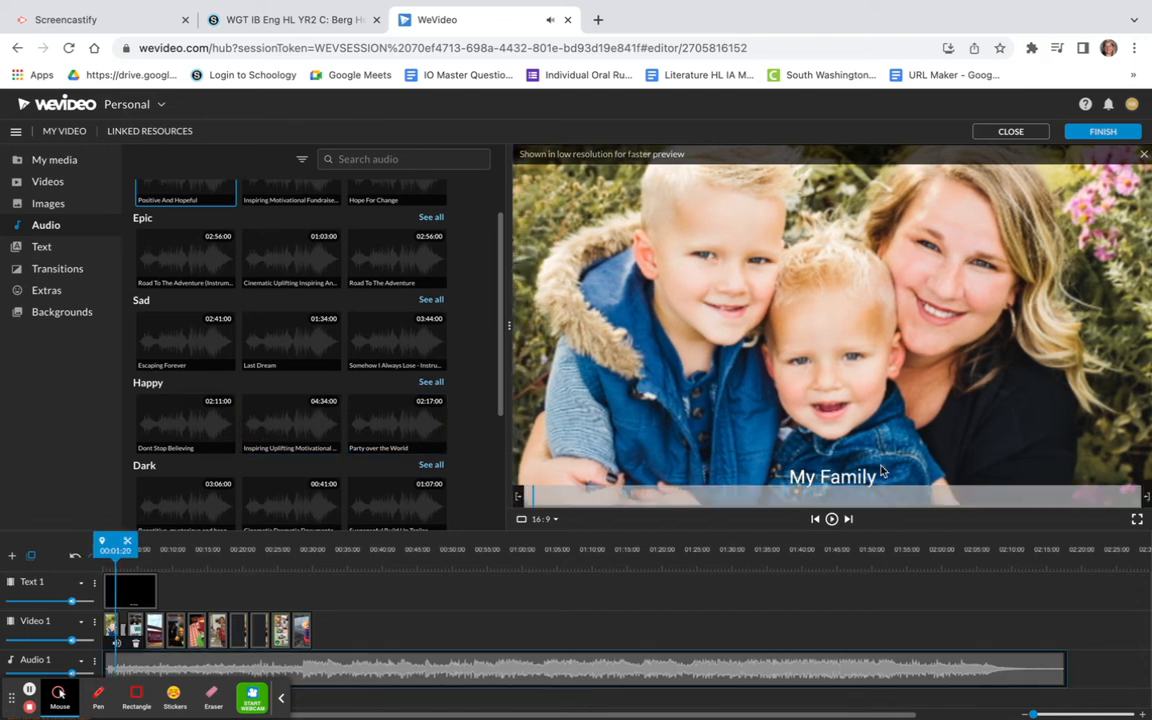
- Trim the end of the music clip on Audio 1 to the end of the last photo, at 30 seconds
mouse_move(1085, 697)
click(1066, 665)
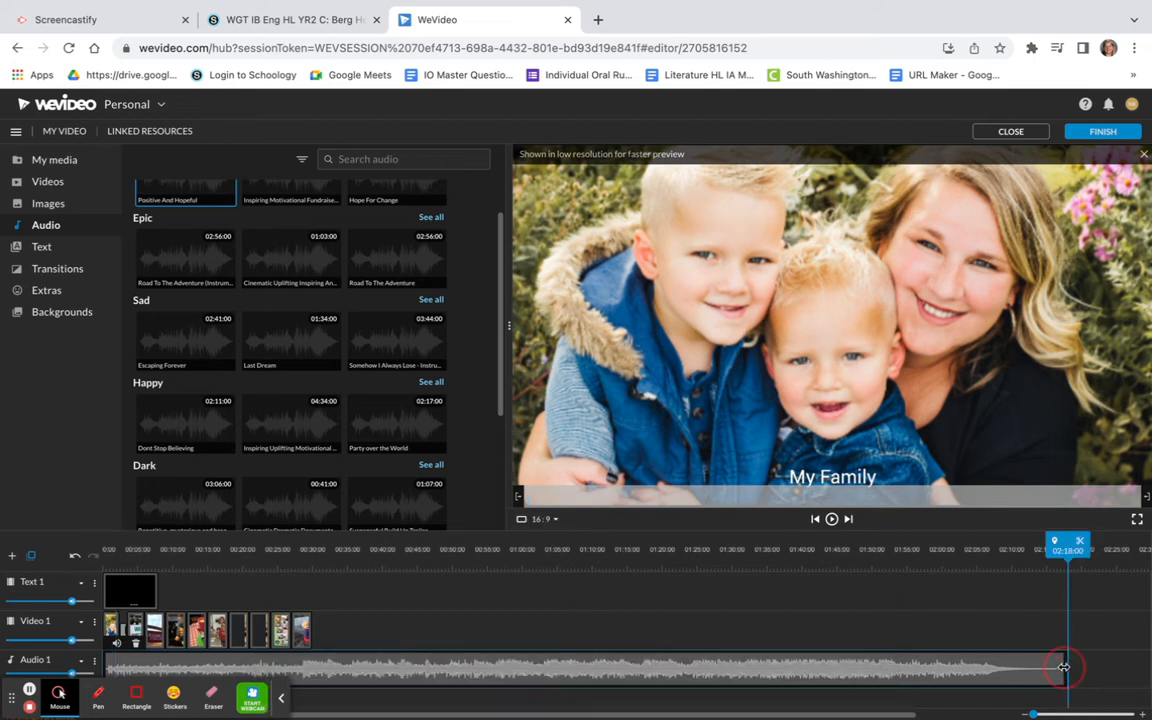
drag(1062, 657, 311, 668)
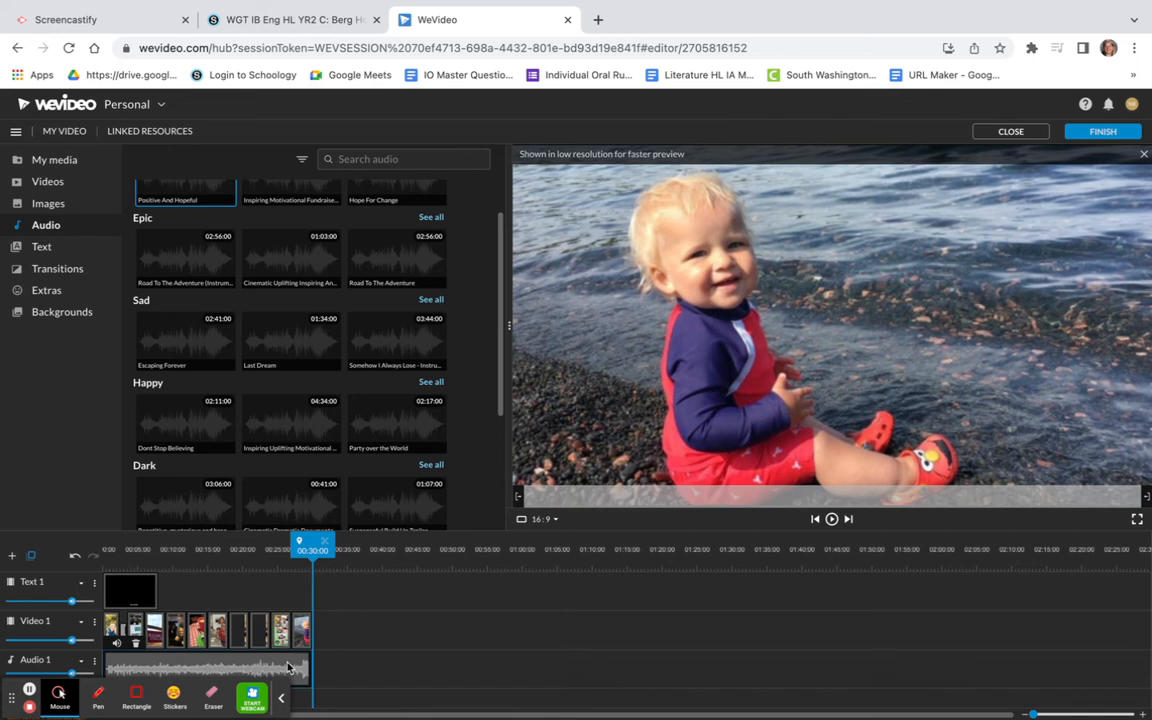
- Take the browser window out of full screen and open the music clip's volume settings, keeping the volume at 100%
mouse_move(265, 3)
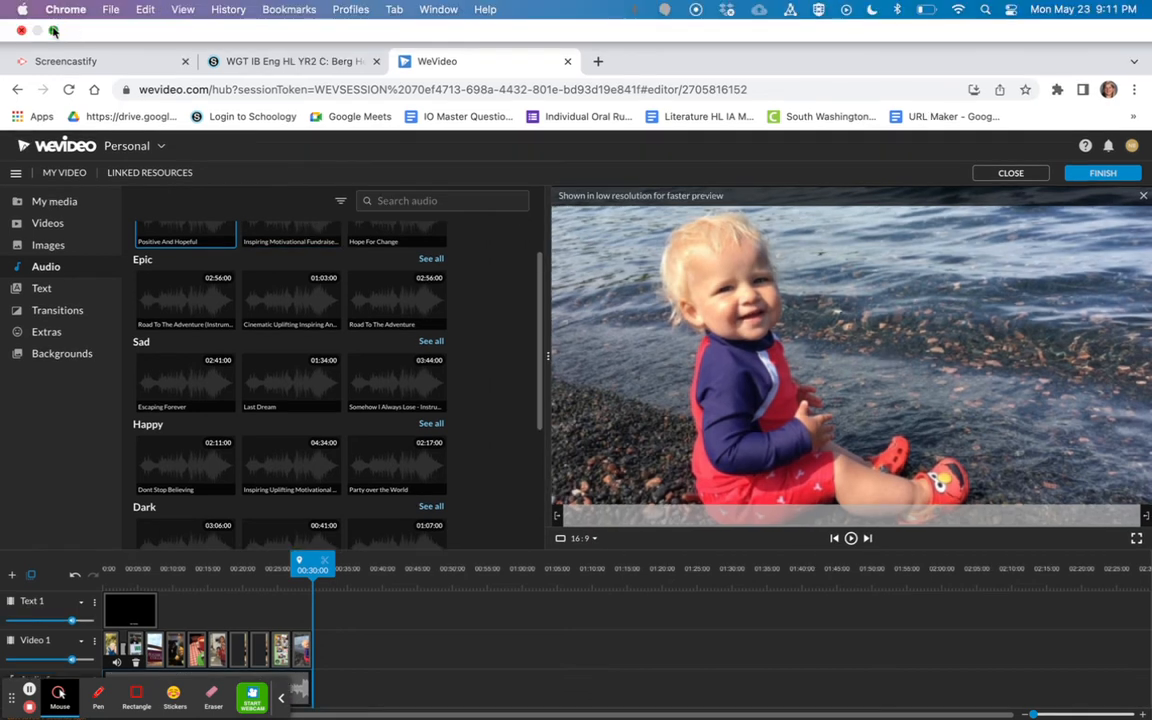
click(54, 31)
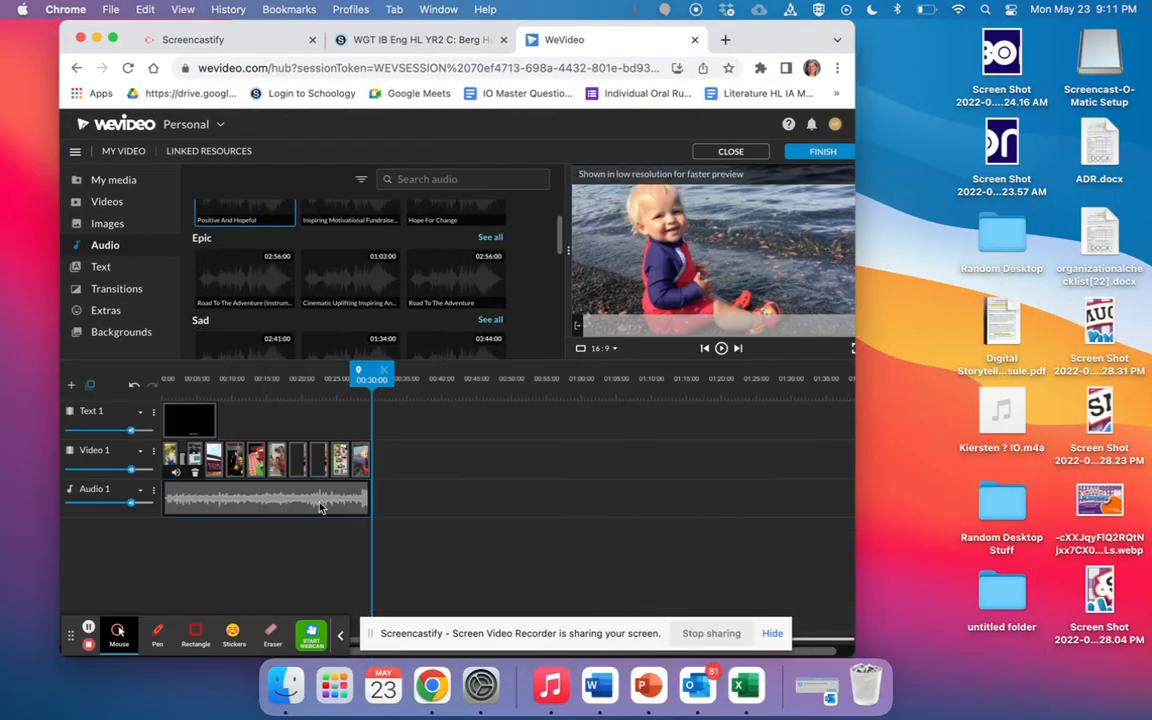
click(319, 502)
click(175, 476)
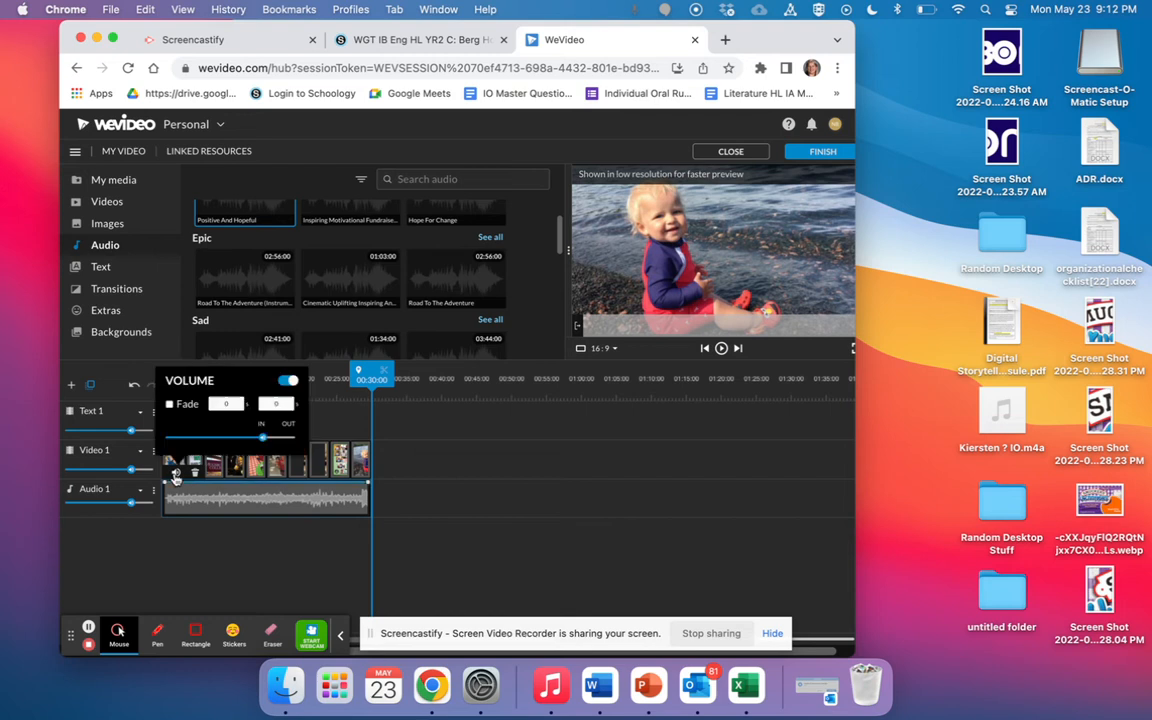
click(264, 436)
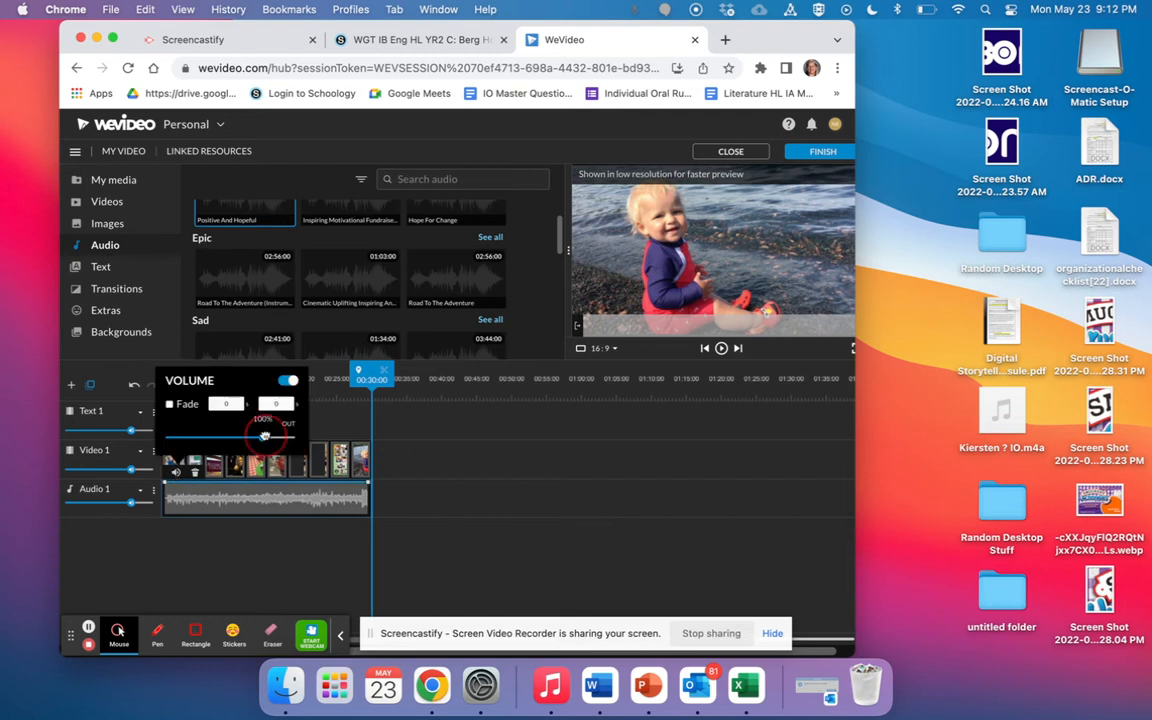
- Add volume points near both ends of the music clip, lower its start and end to silence, and preview the fade-in
click(184, 486)
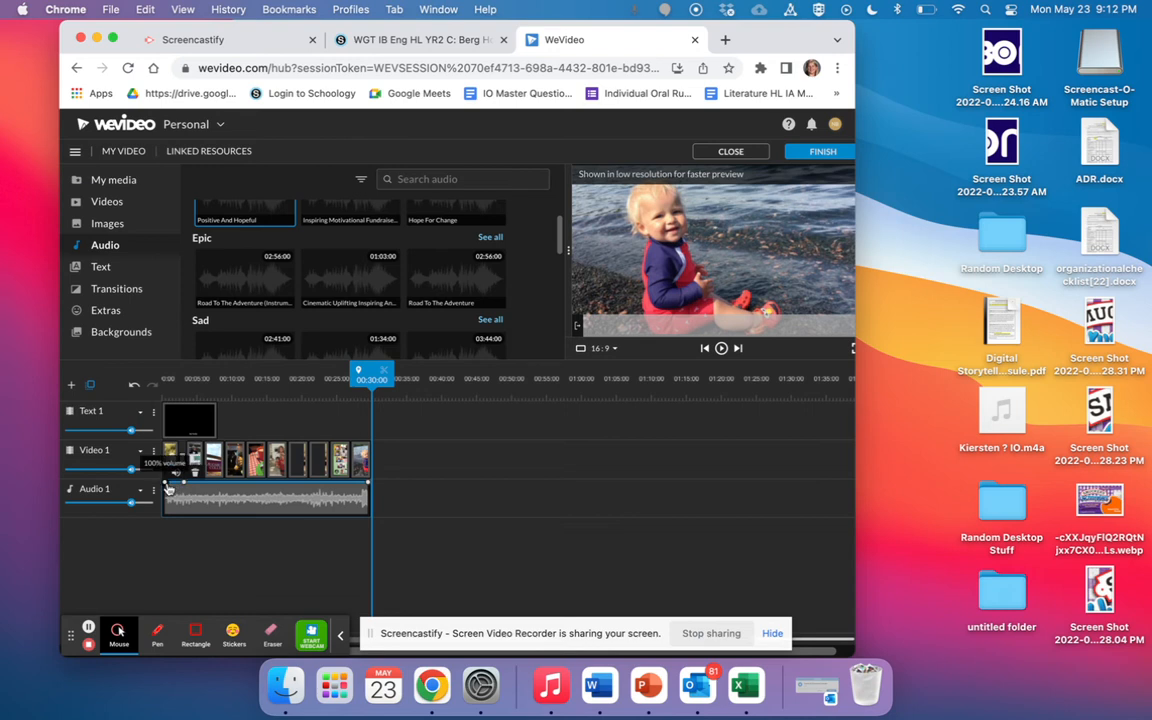
drag(166, 486, 157, 520)
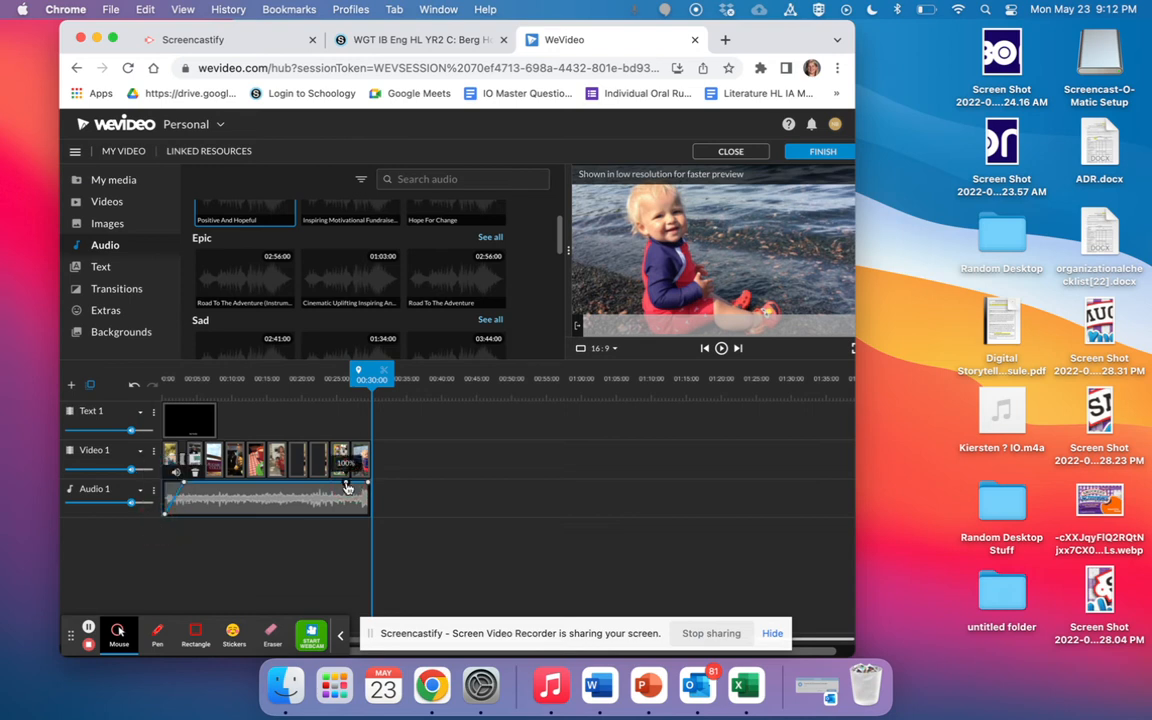
drag(366, 484, 367, 522)
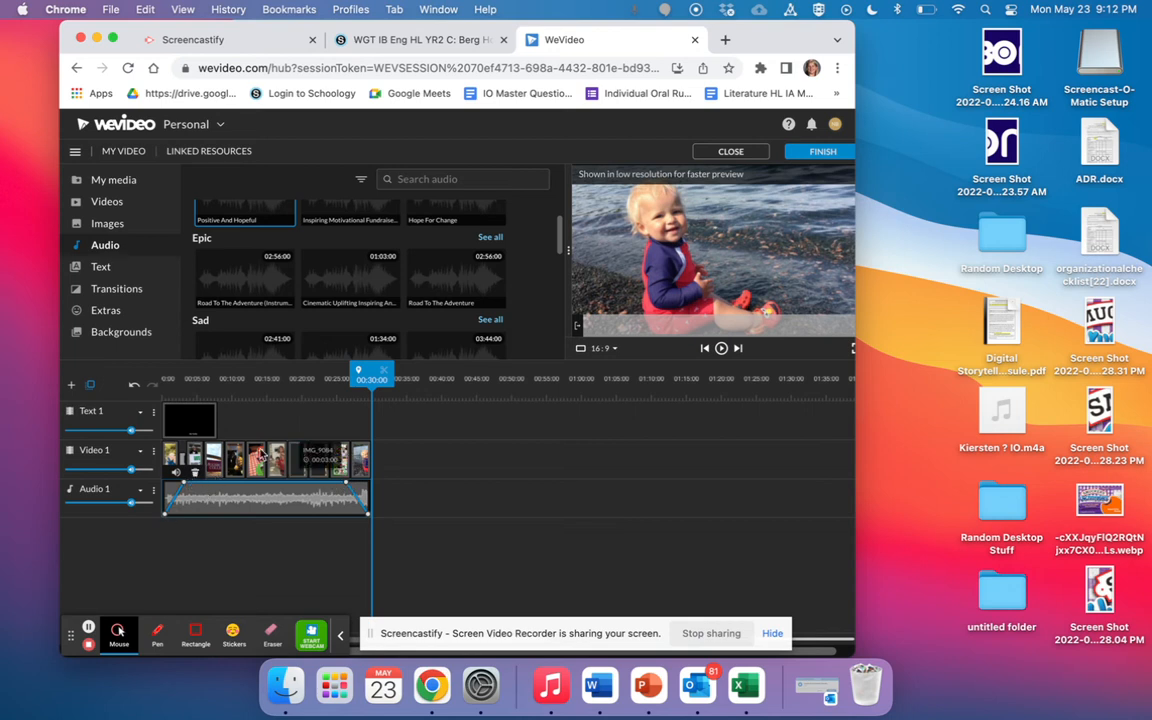
click(166, 452)
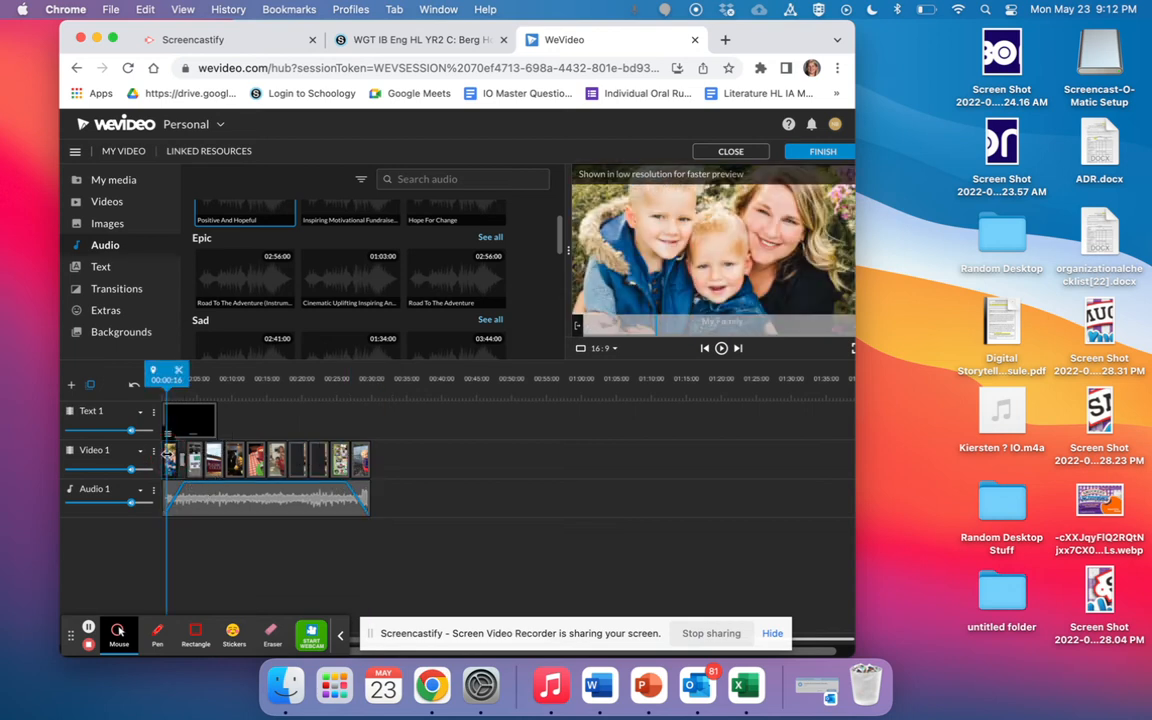
key(space)
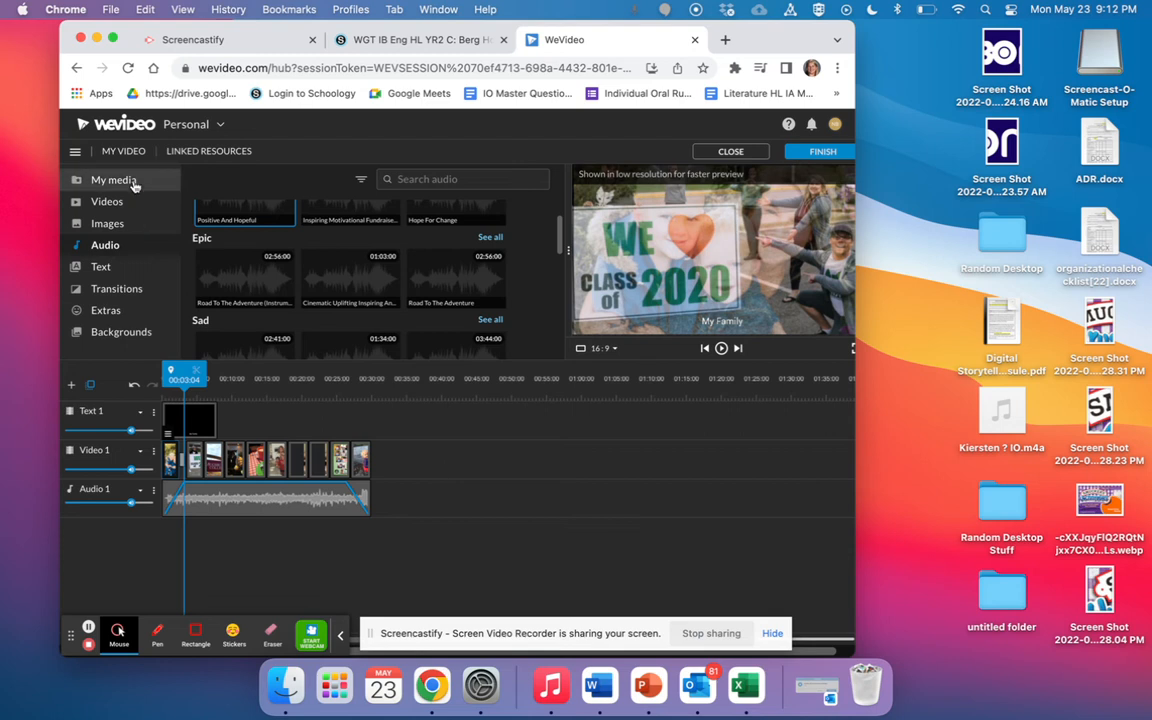
- Insert the solid orange background at the start of the Video 1 track, pushing the existing photos back
click(109, 338)
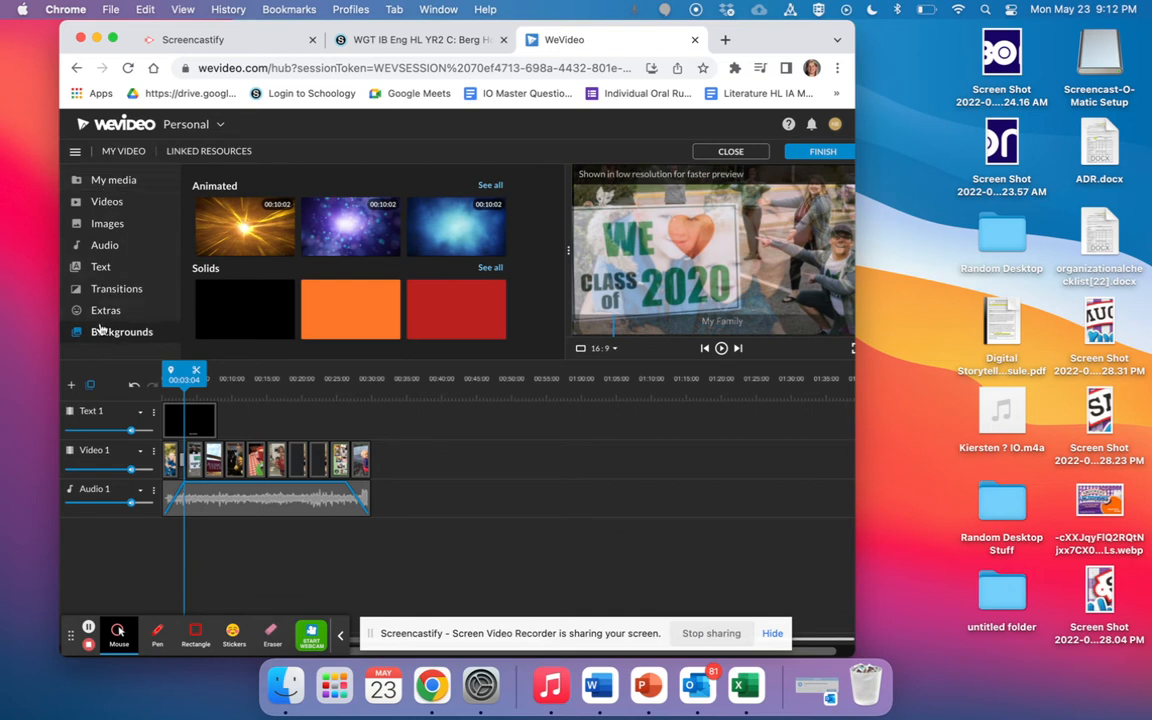
drag(345, 308, 172, 462)
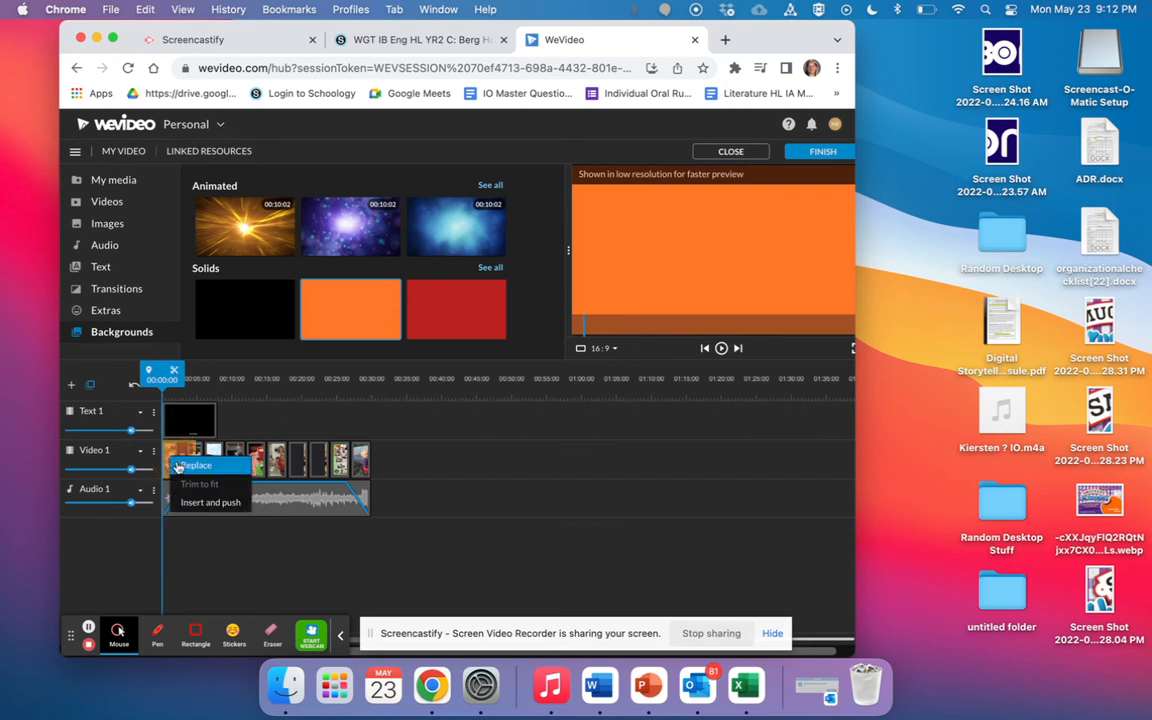
click(197, 503)
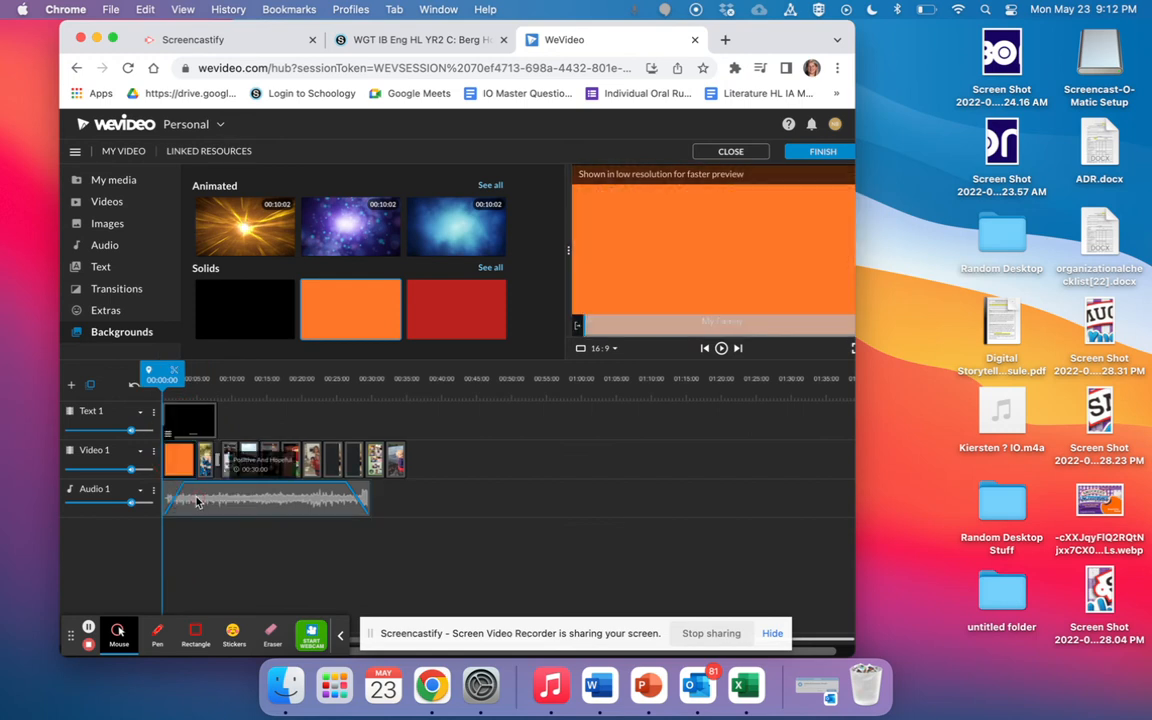
click(181, 432)
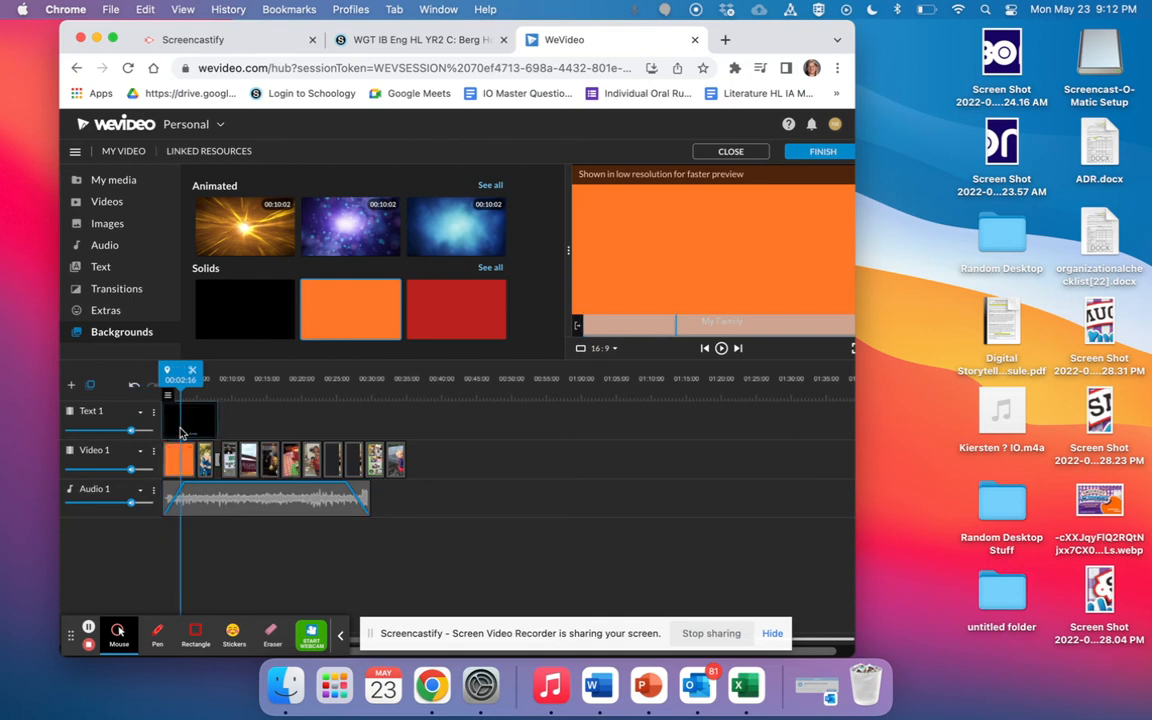
click(174, 478)
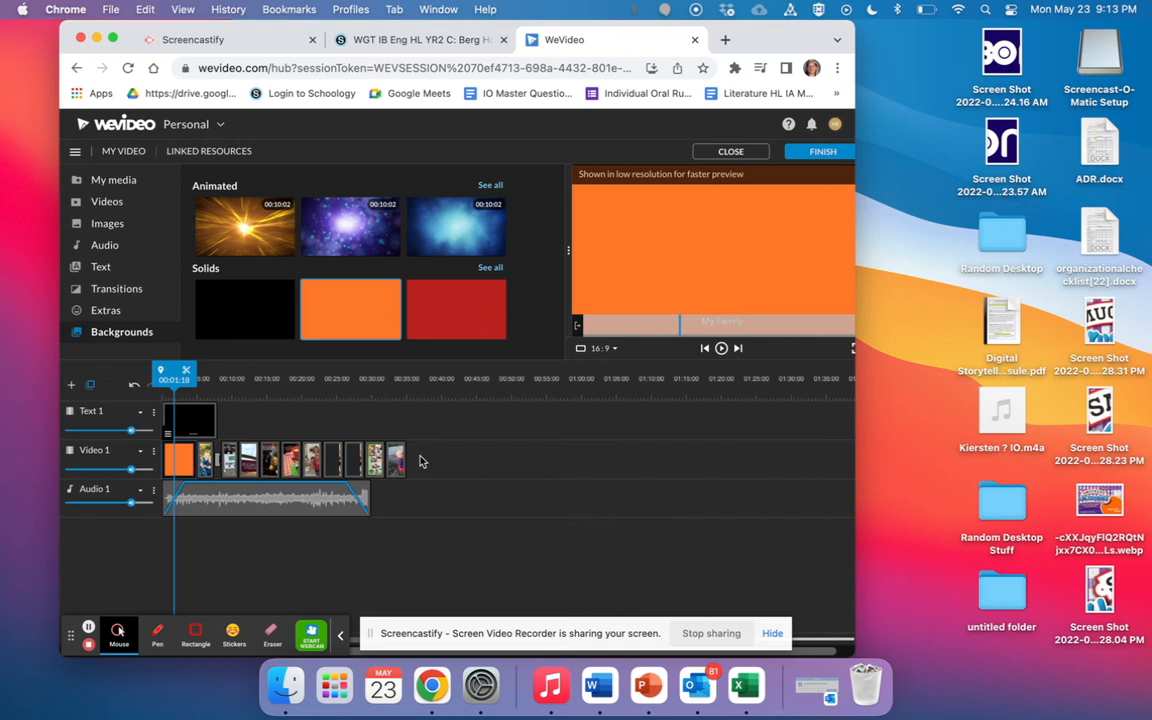
- Record a short voiceover narration from My media, save it to the timeline and play it back
click(124, 257)
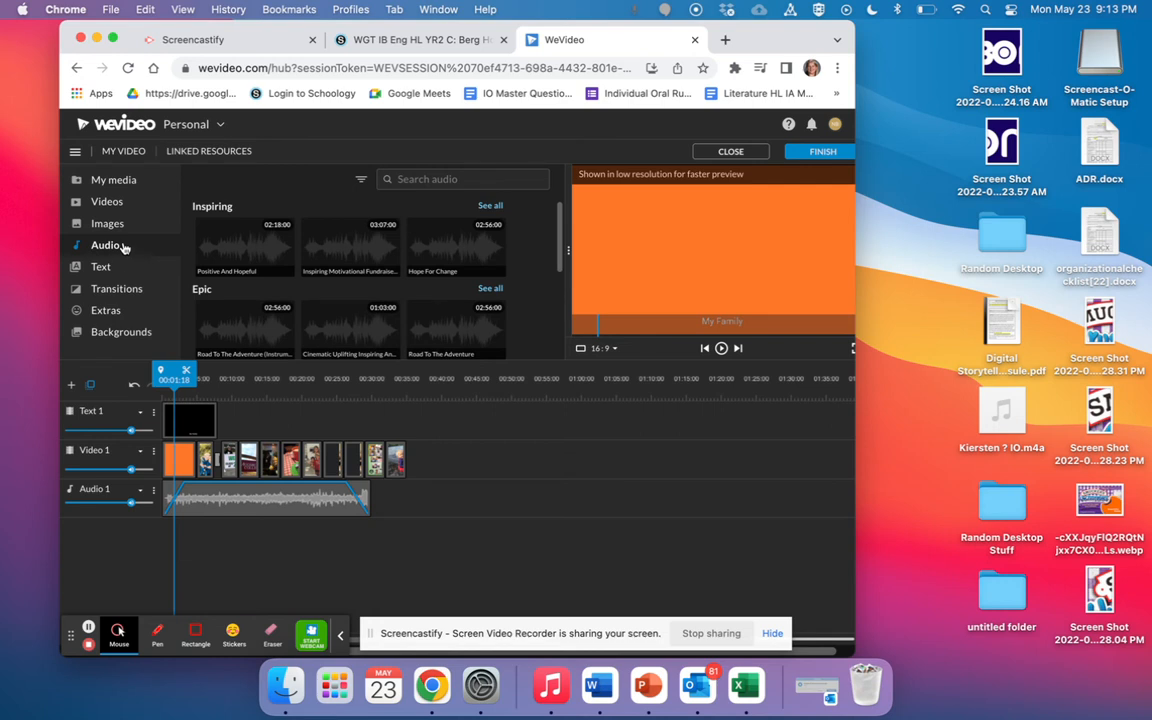
click(124, 181)
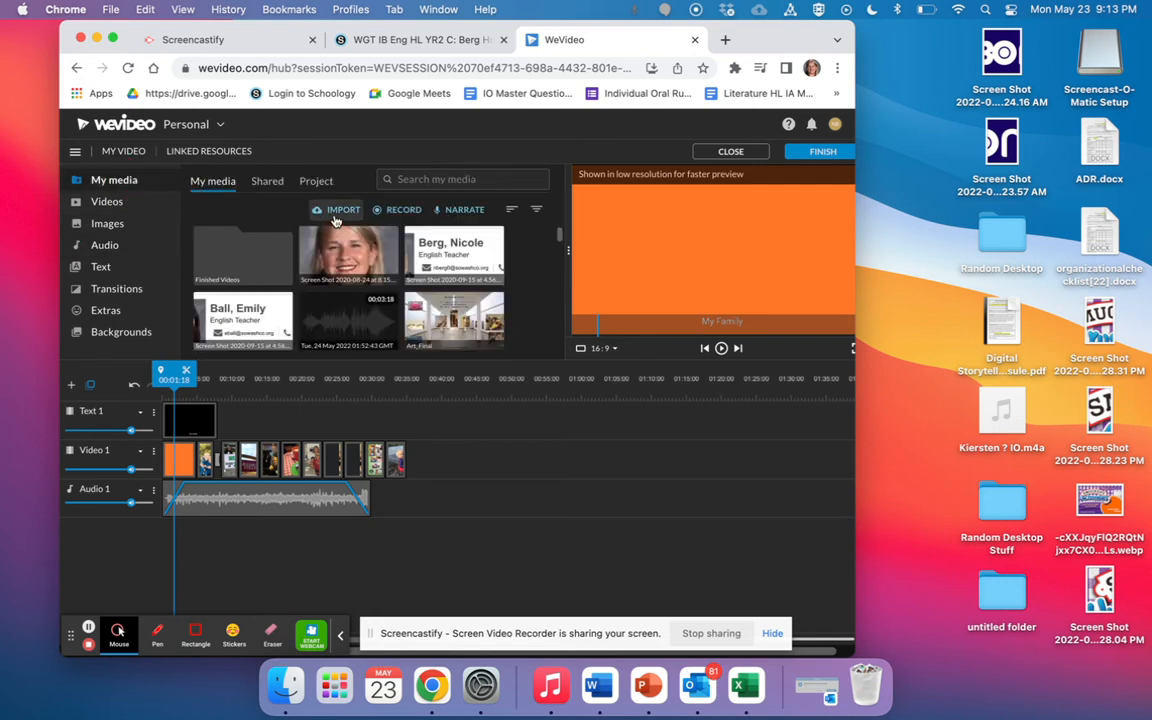
click(471, 217)
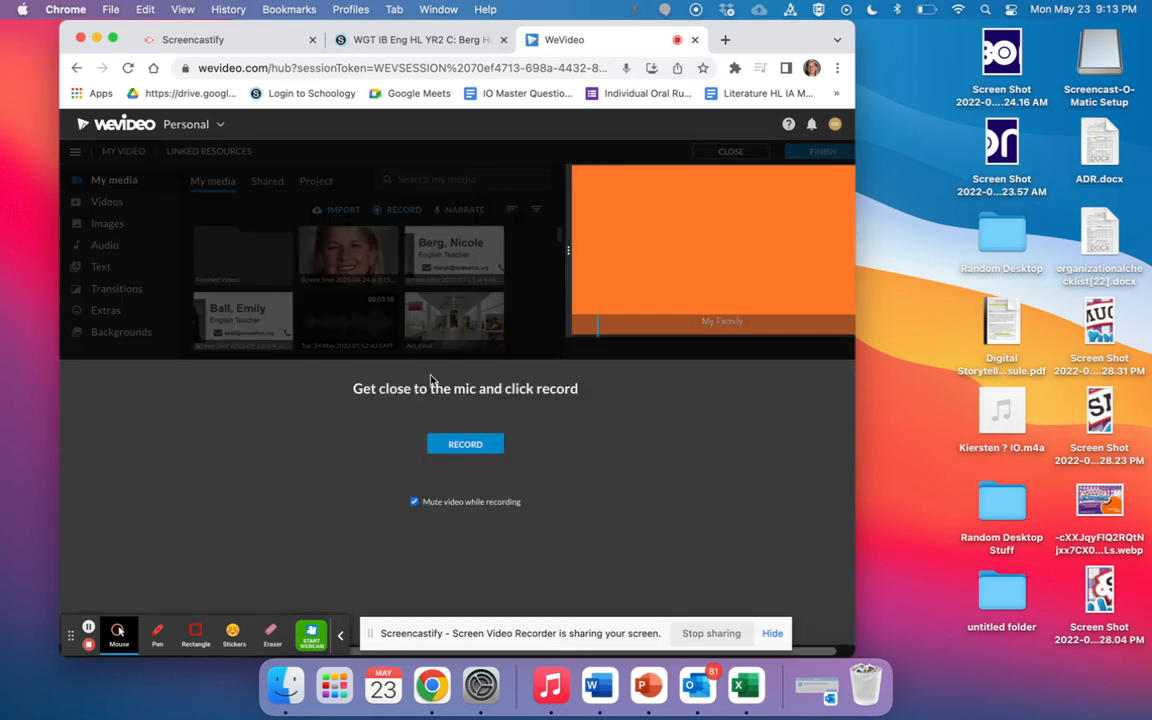
click(460, 445)
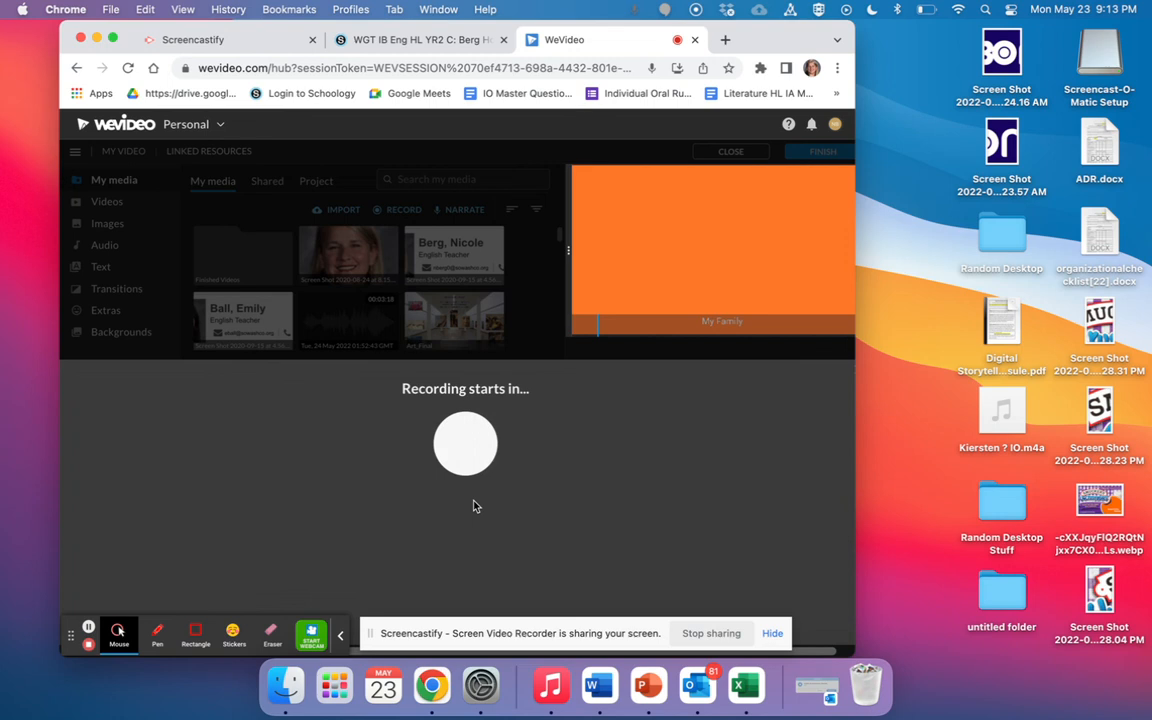
click(467, 448)
click(629, 499)
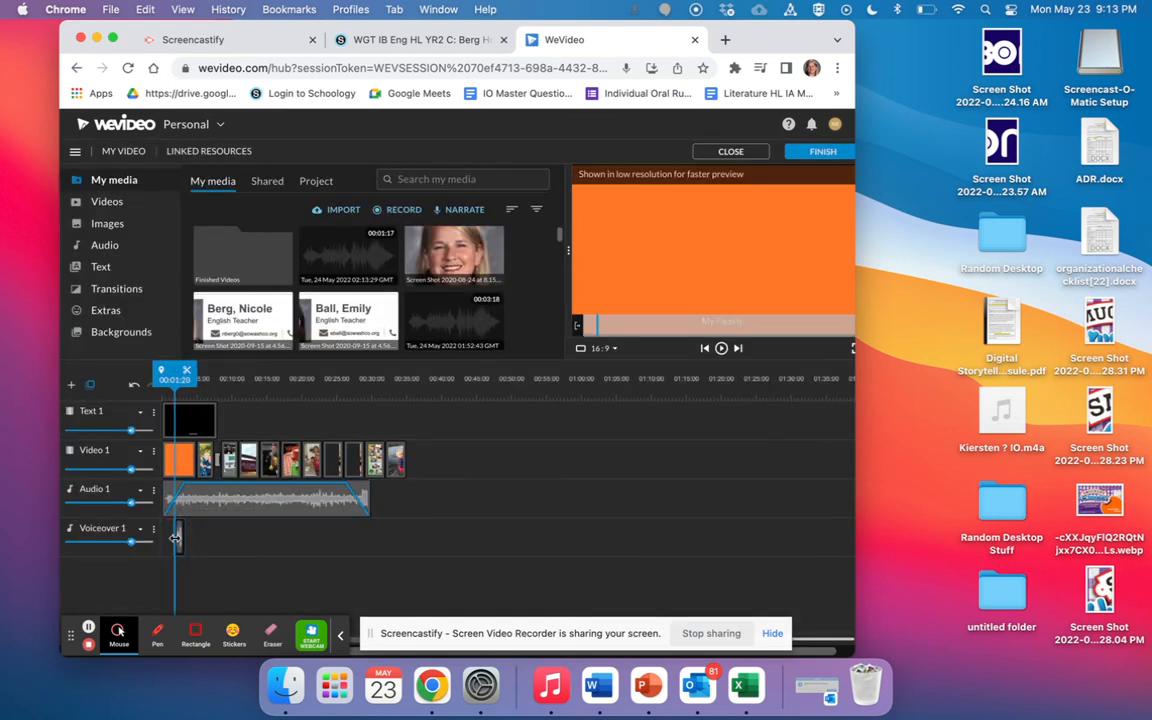
key(space)
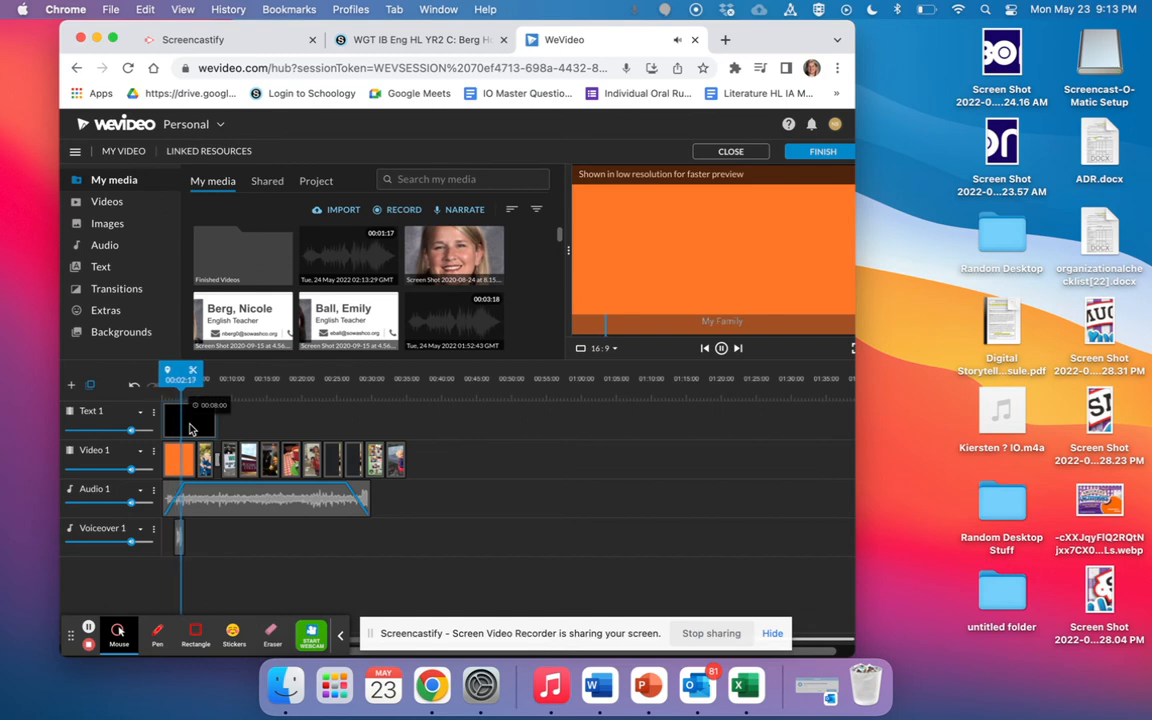
key(space)
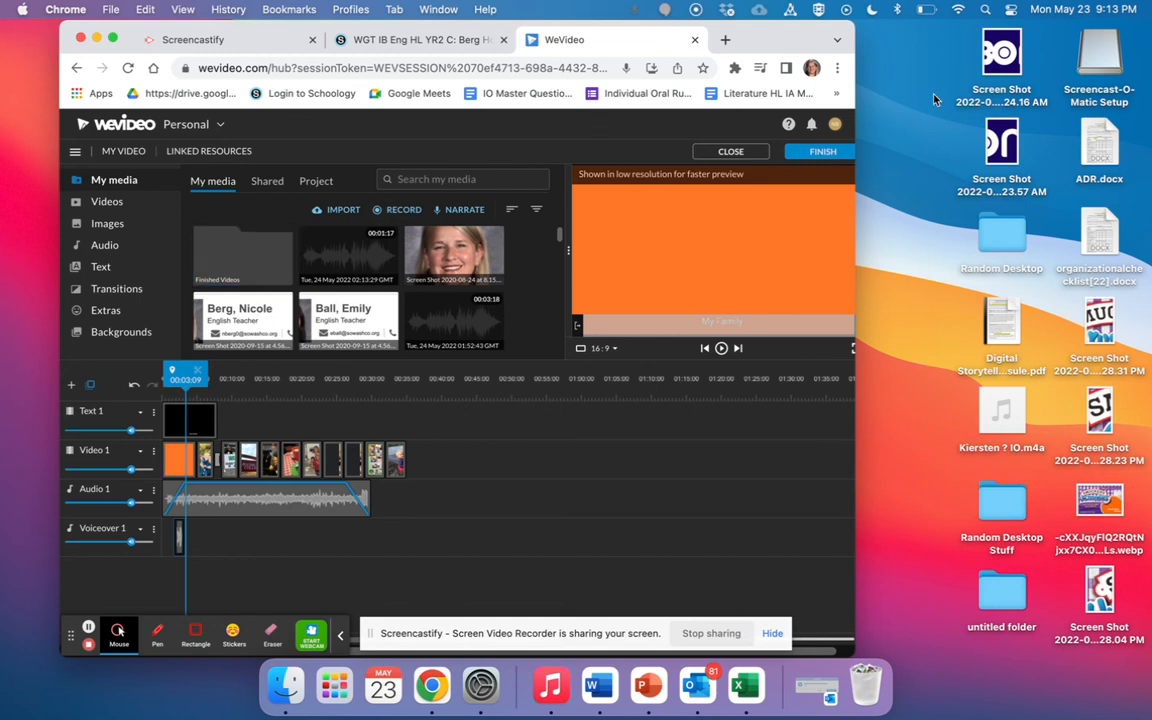
- Return to full screen, title the export with the creator's full name and "Time Capsule 2022", and export it as an SD video
click(113, 38)
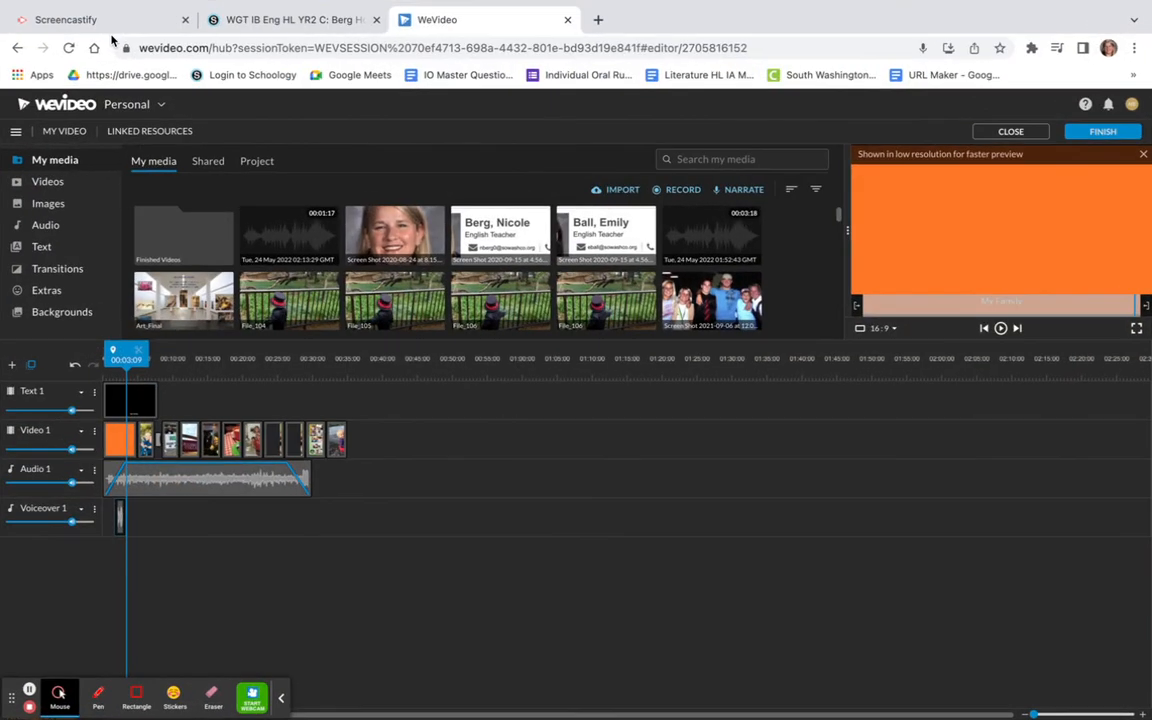
click(1100, 134)
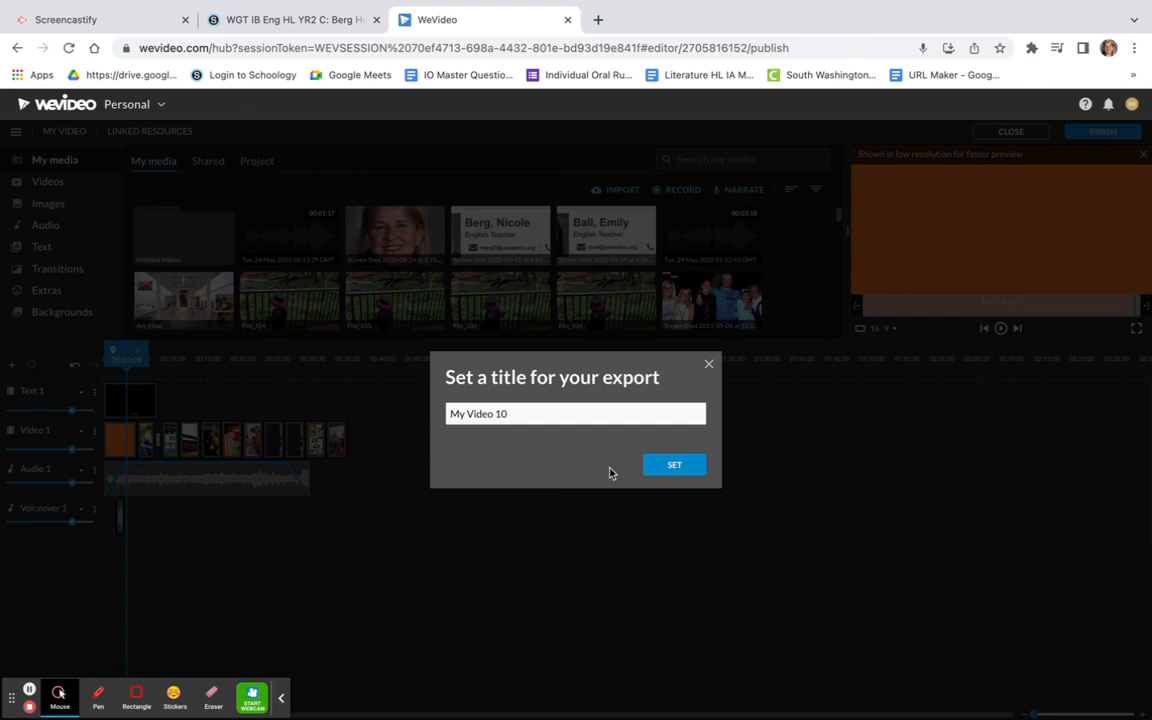
drag(536, 413, 429, 399)
text(Nicole Berg)
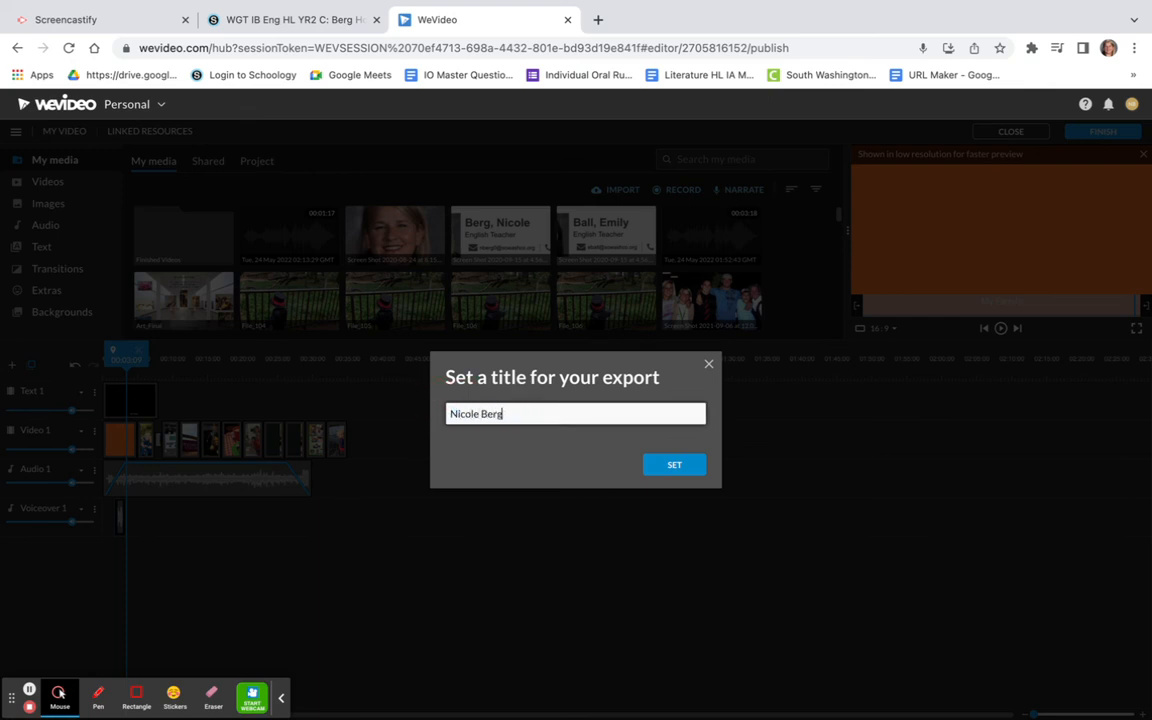
text( Time Capsule 2022)
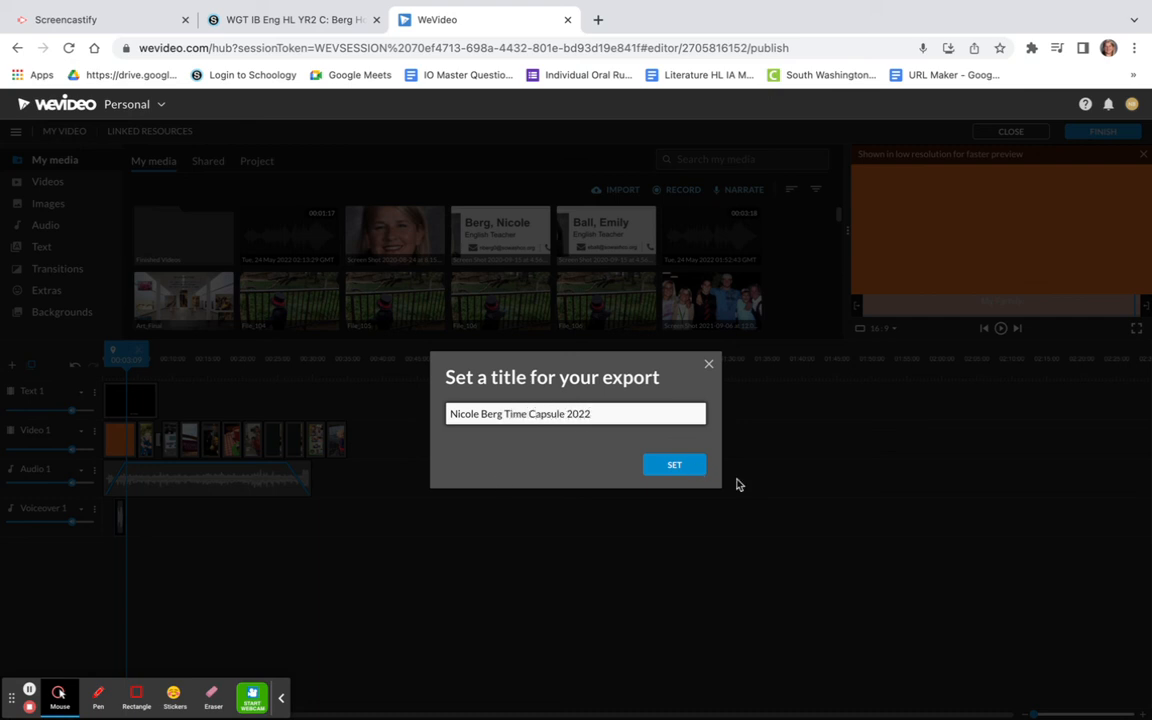
click(683, 467)
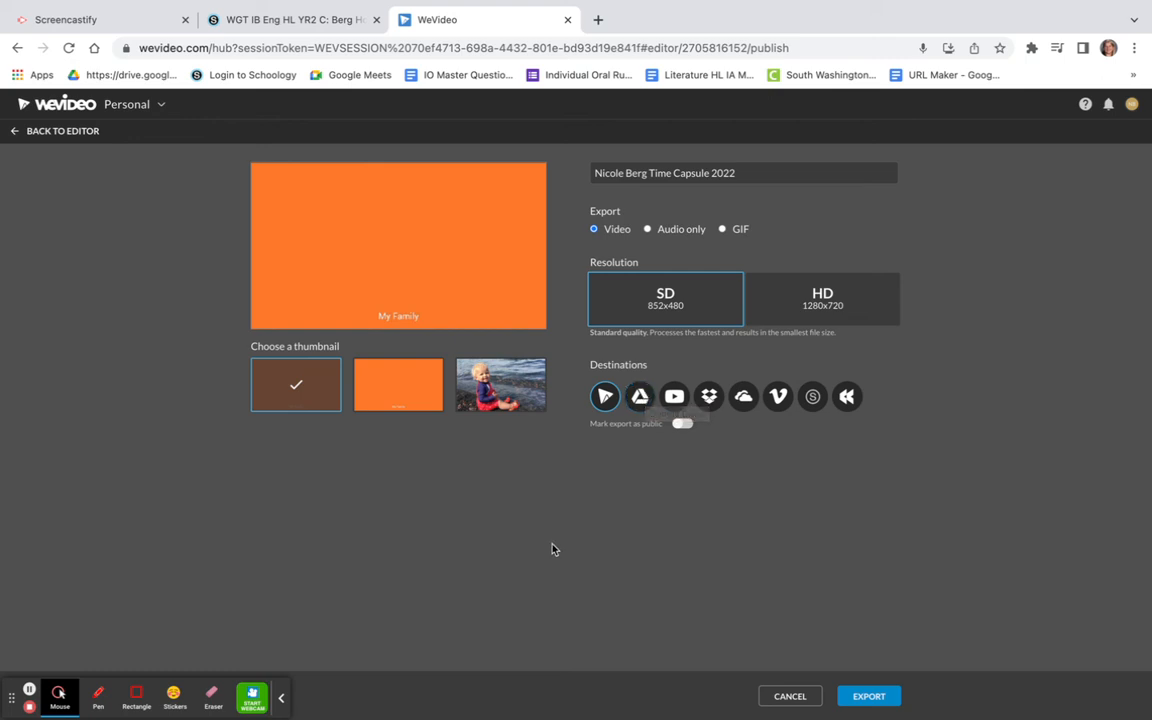
mouse_move(890, 698)
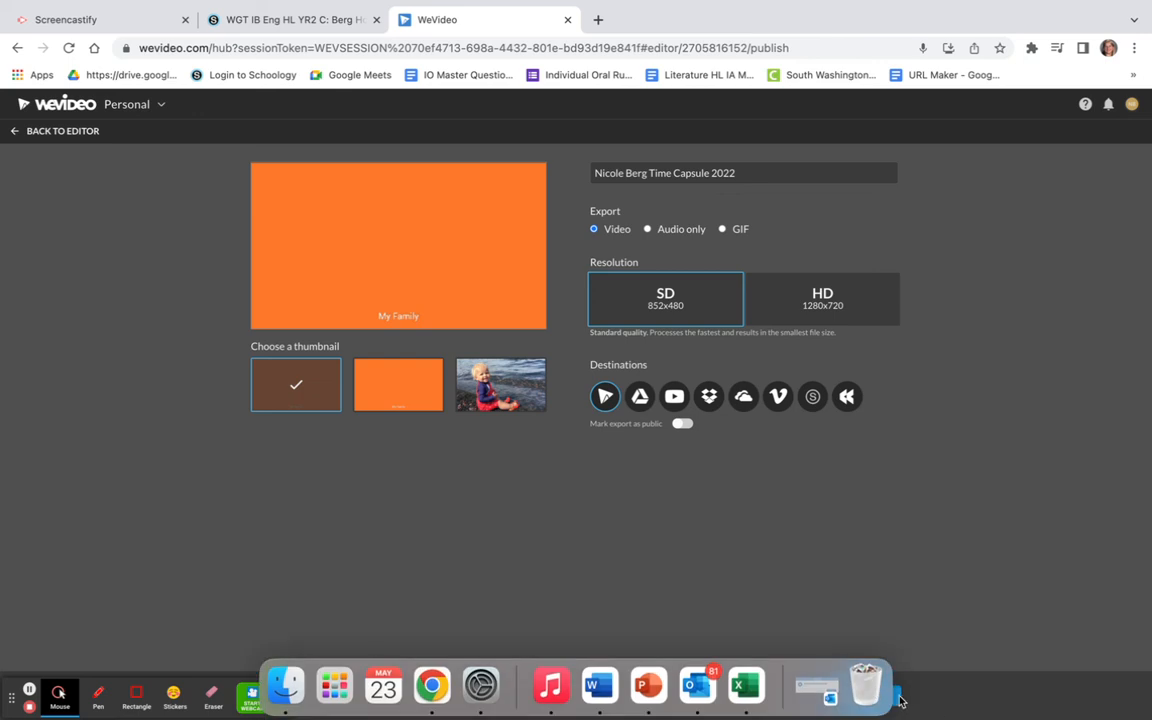
click(899, 700)
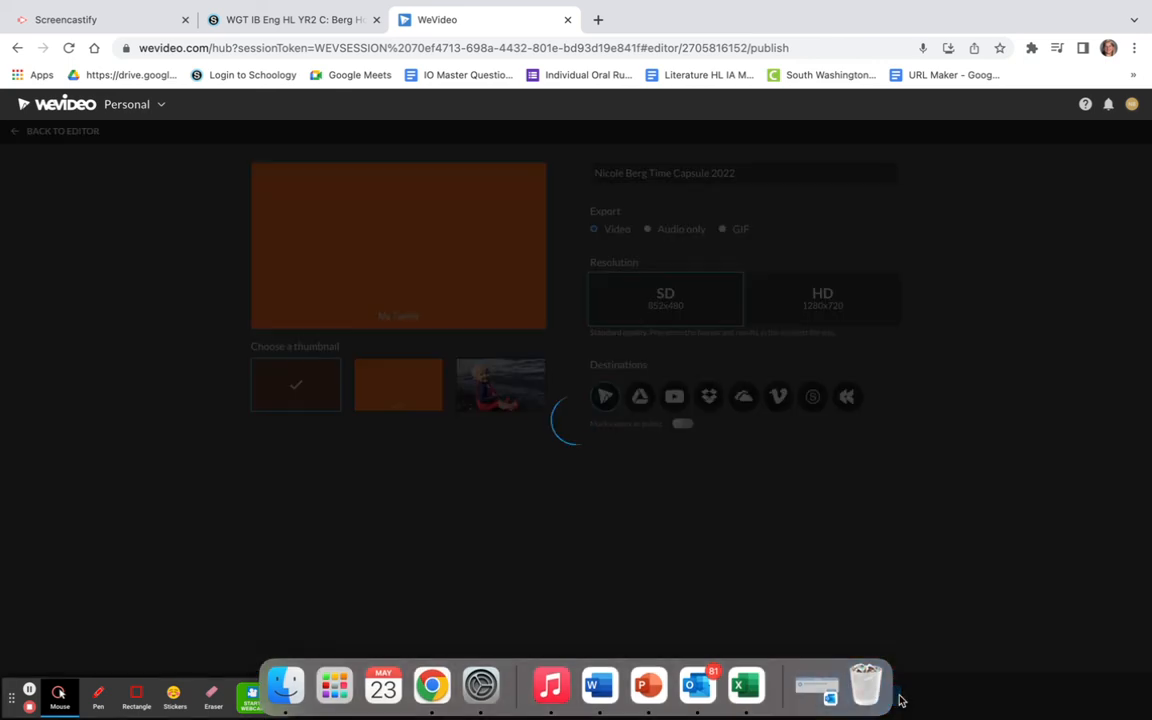